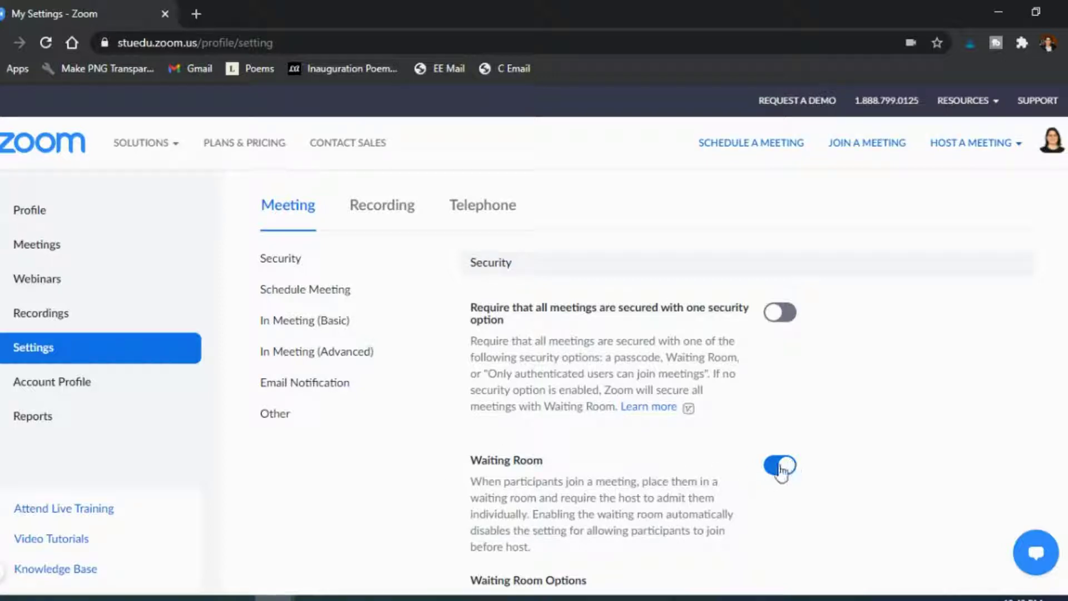
Review the meeting settings from Security and Schedule Meeting through the chat and sound notification options.
scroll(632, 248, "down", 10)
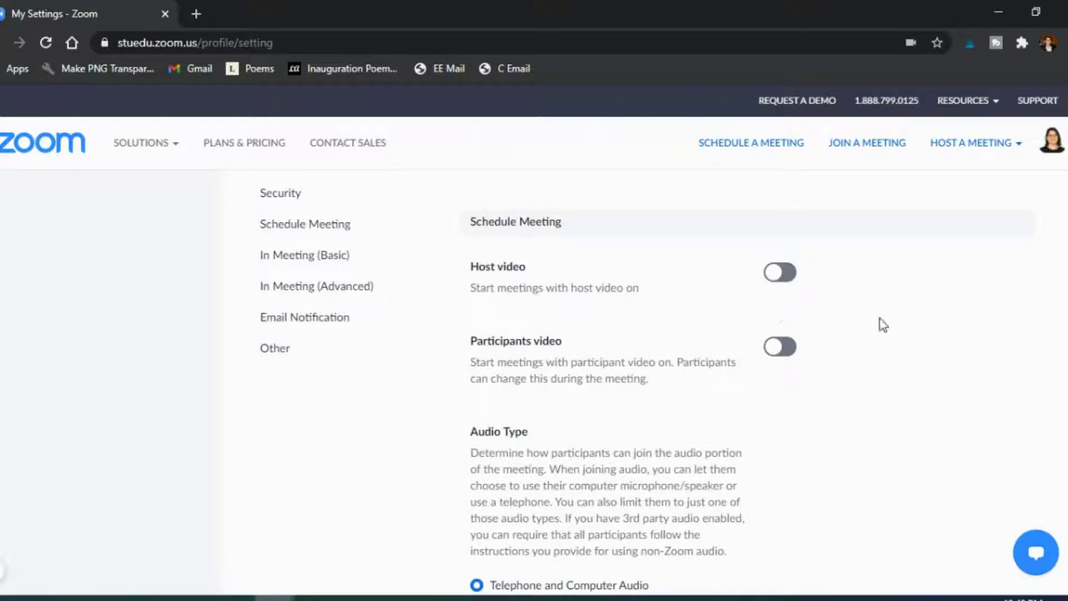
scroll(879, 324, "down", 20)
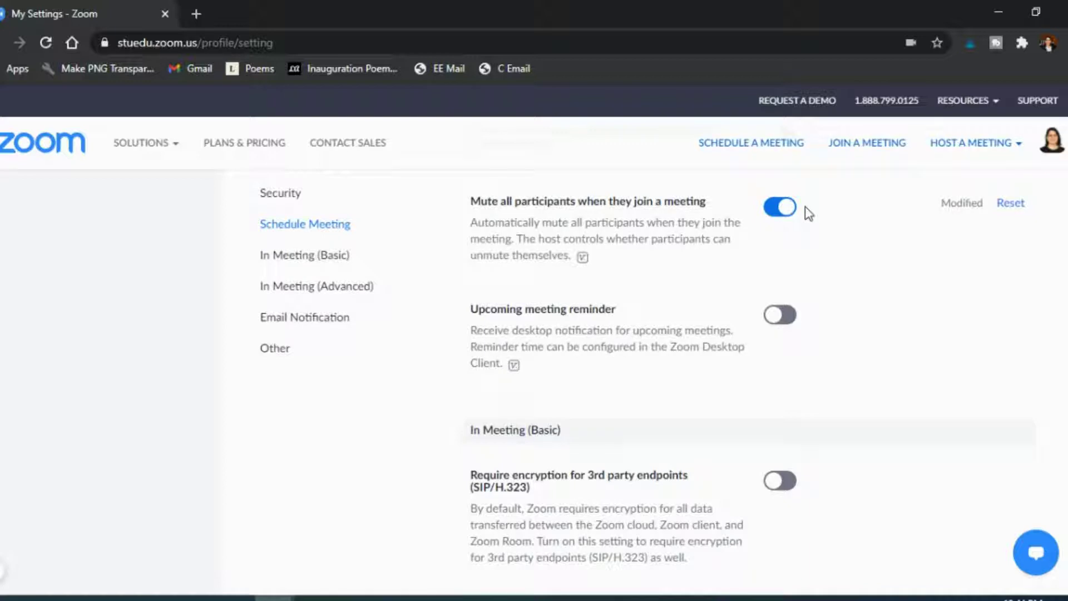
scroll(841, 353, "down", 4)
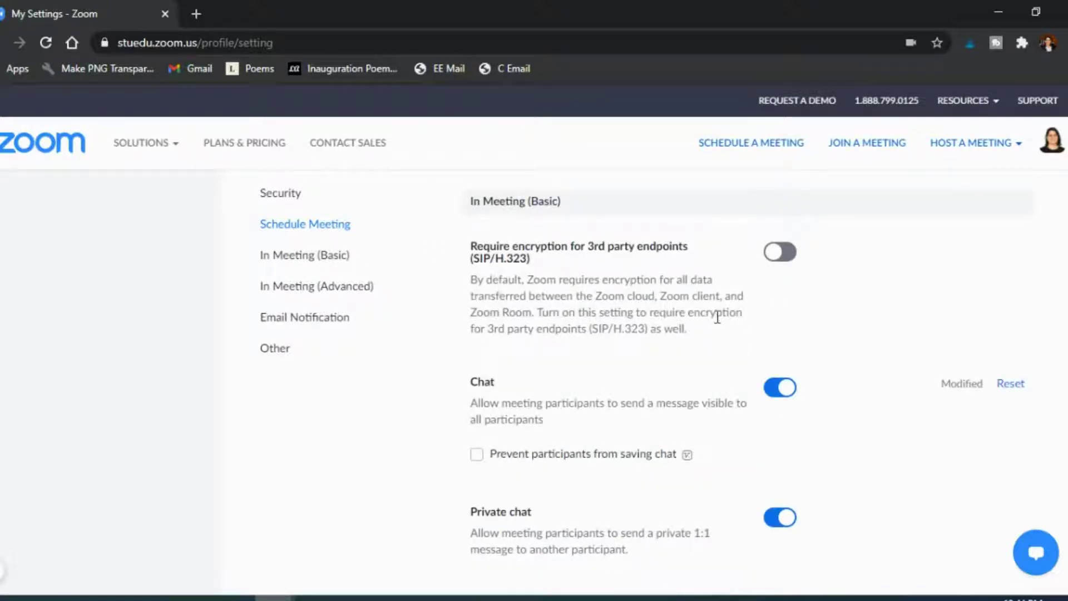
scroll(873, 424, "down", 1)
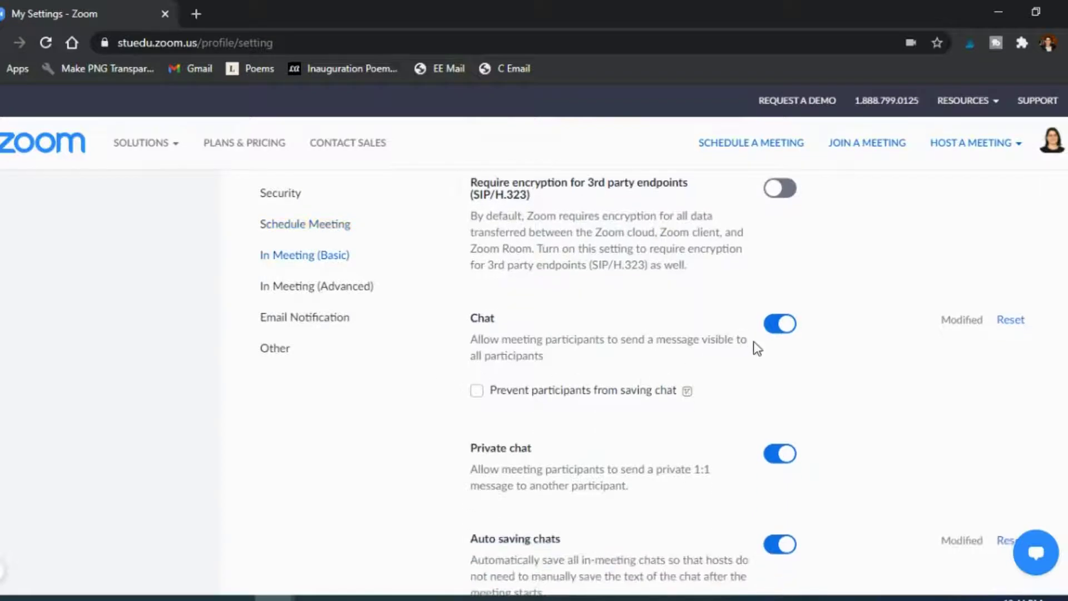
scroll(802, 349, "down", 1)
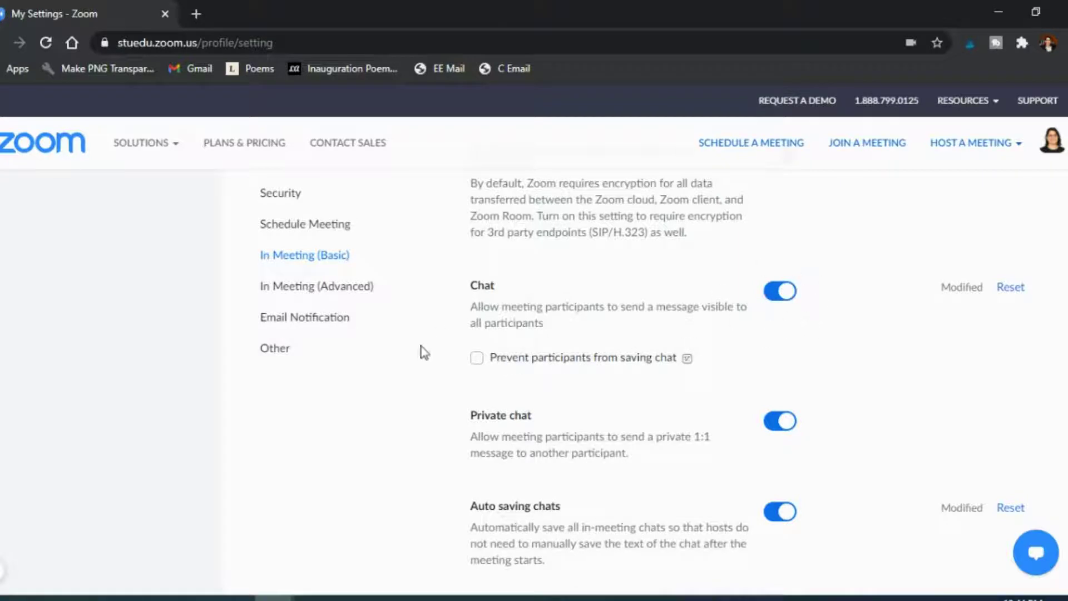
scroll(793, 383, "down", 1)
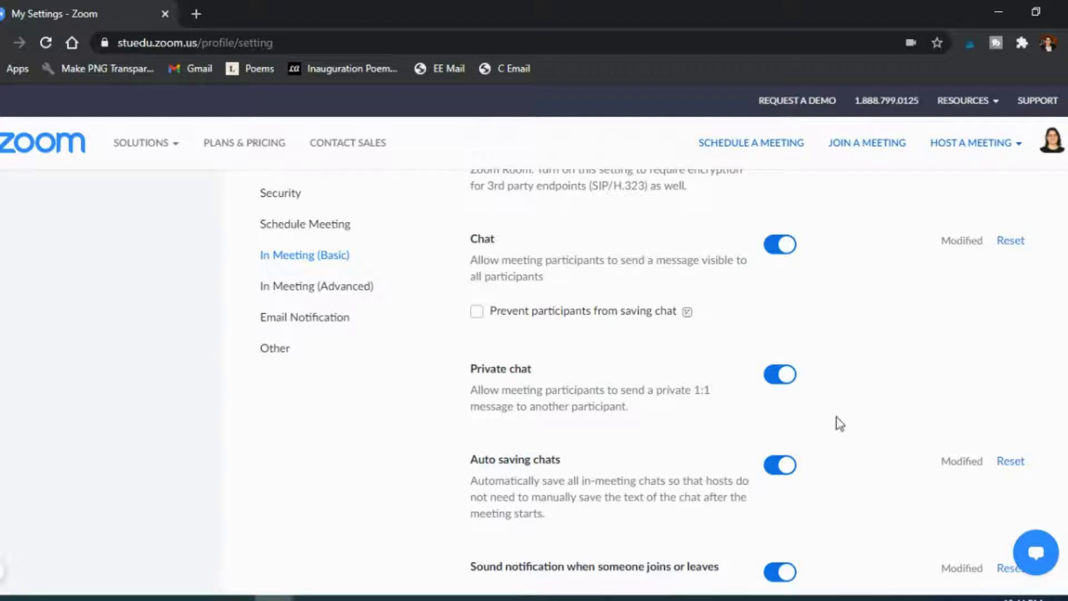
scroll(840, 424, "down", 1)
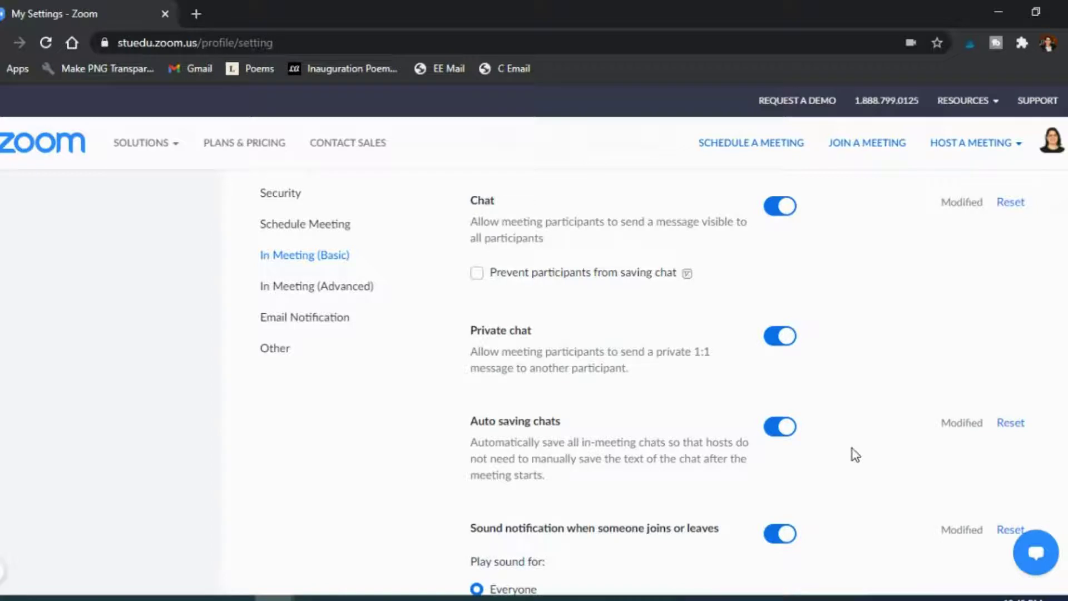
scroll(852, 449, "down", 2)
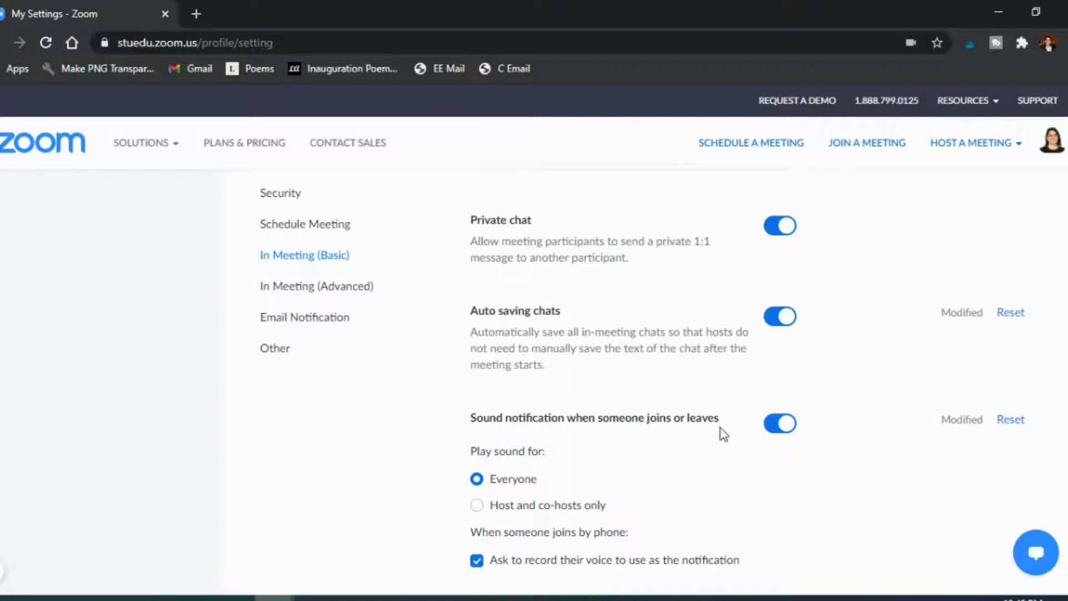
scroll(773, 479, "down", 2)
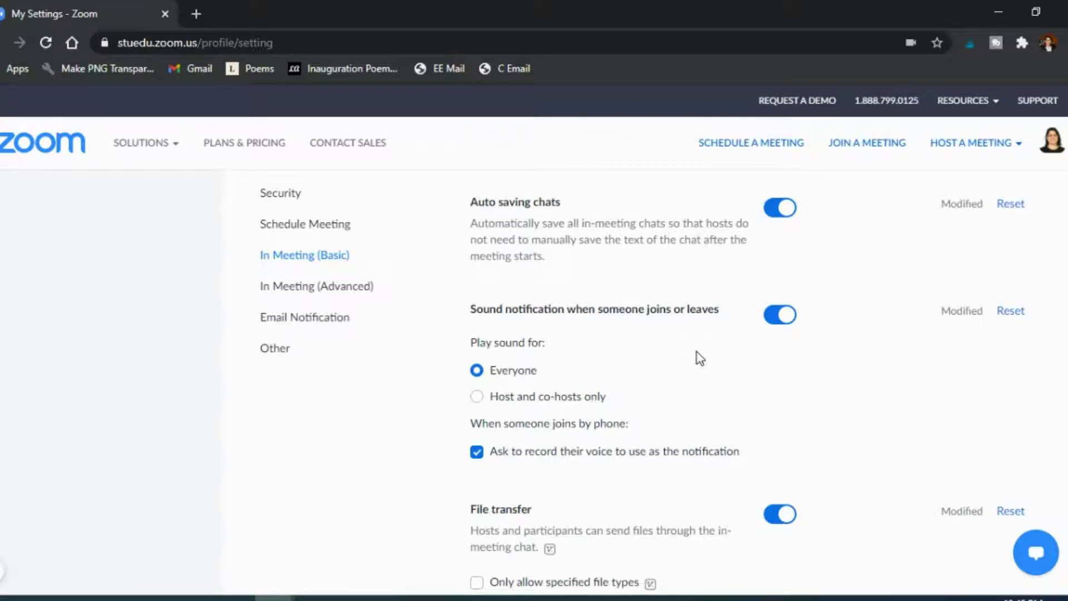
Review the remaining meeting settings, from file transfer, screen sharing and whiteboard through breakout rooms, virtual backgrounds and email notifications.
scroll(700, 358, "down", 5)
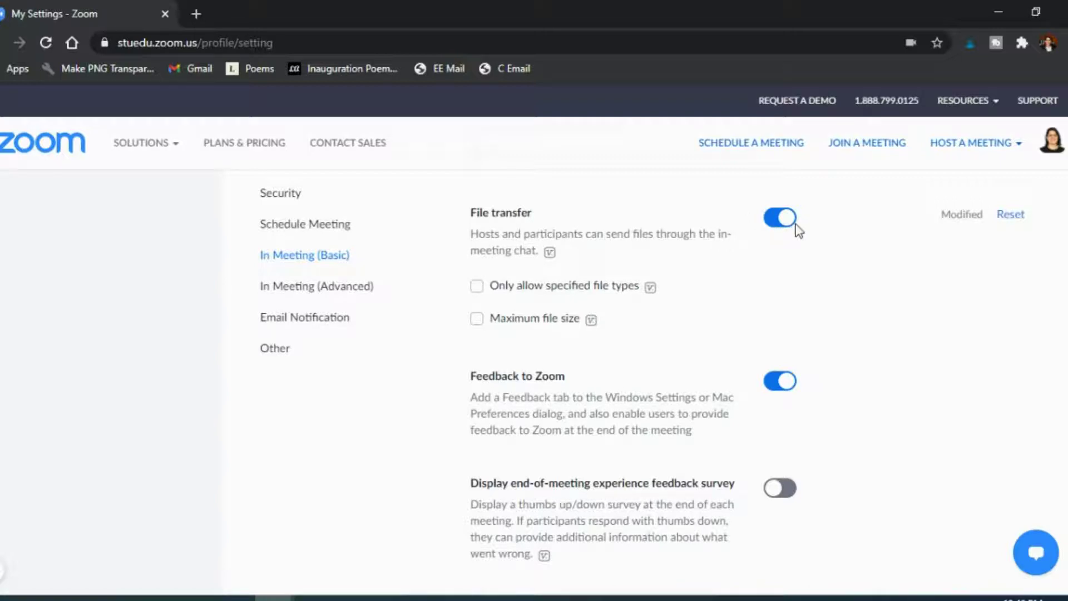
scroll(797, 228, "down", 7)
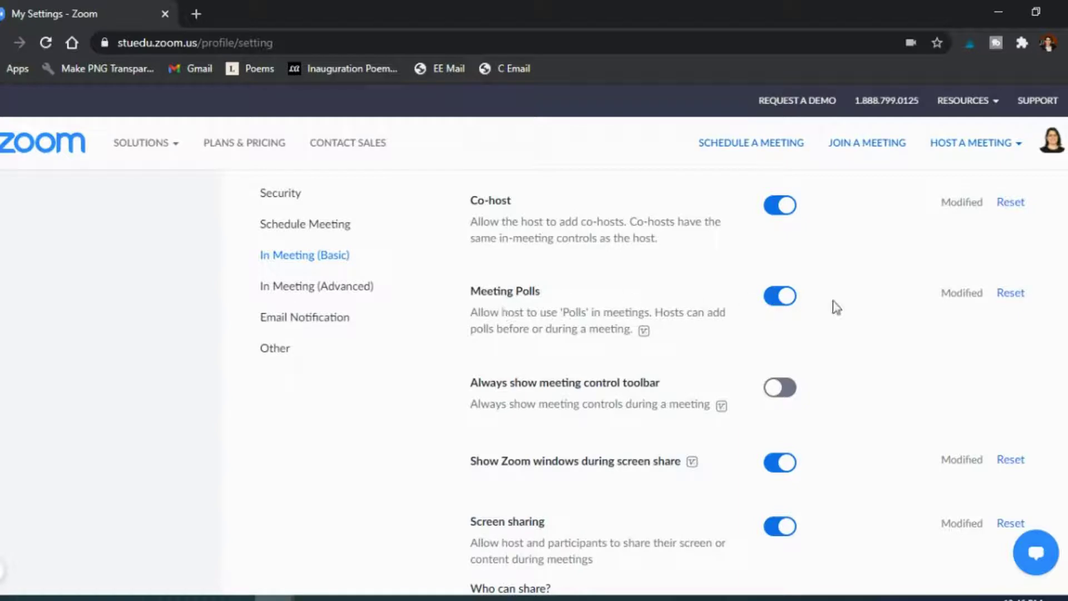
scroll(833, 306, "down", 3)
scroll(835, 306, "down", 3)
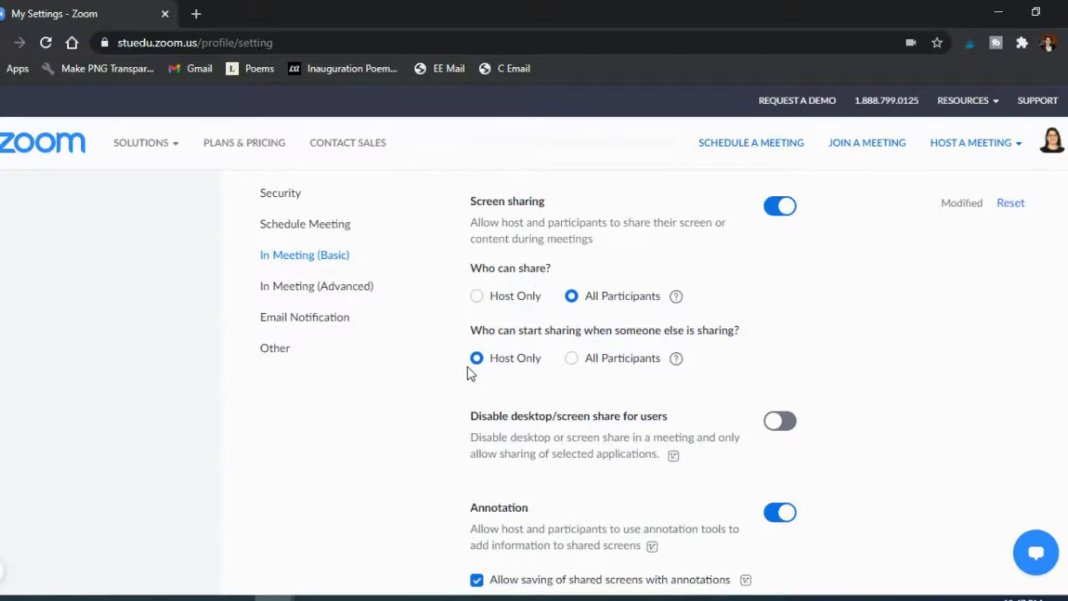
scroll(469, 373, "down", 5)
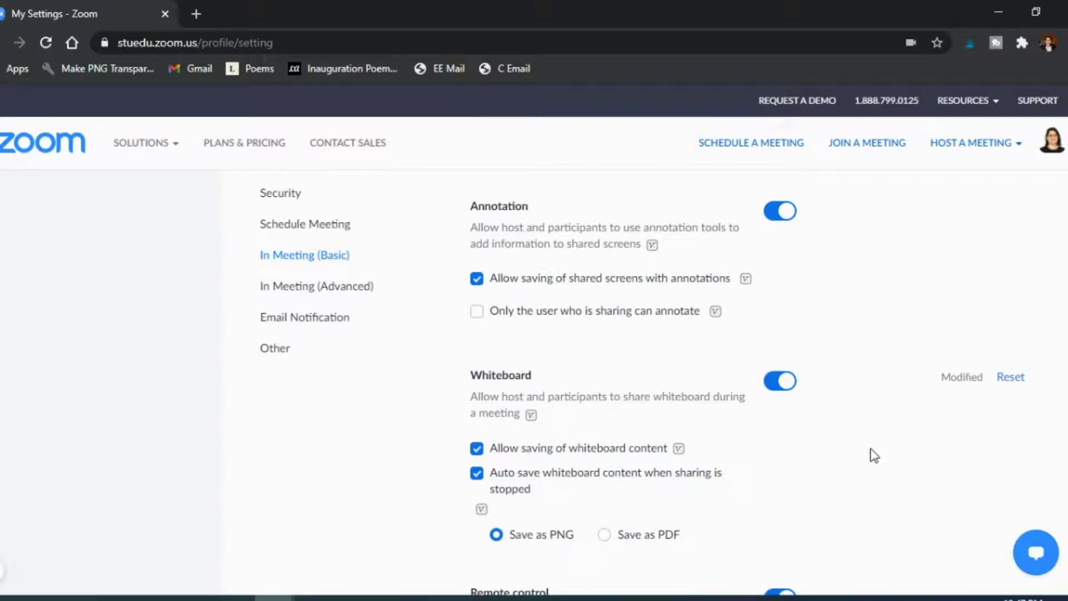
scroll(874, 455, "down", 9)
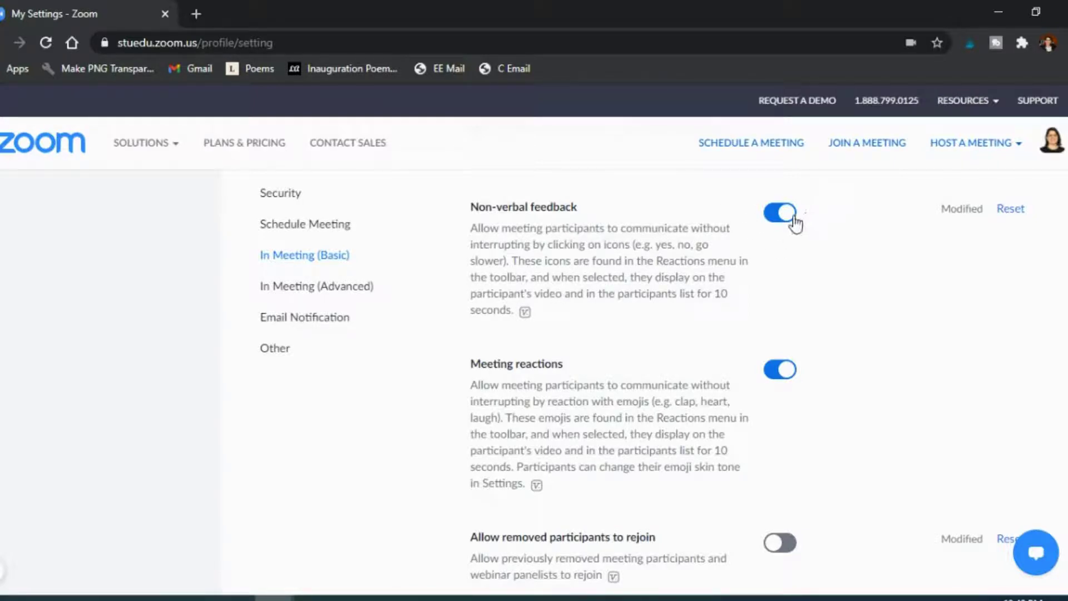
scroll(465, 269, "down", 10)
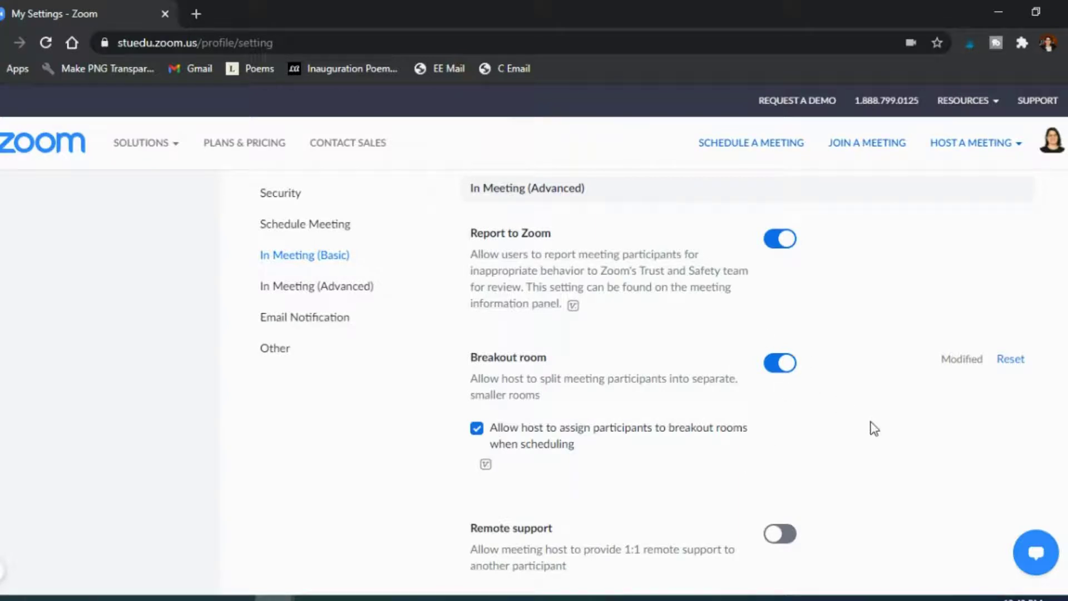
scroll(874, 428, "down", 10)
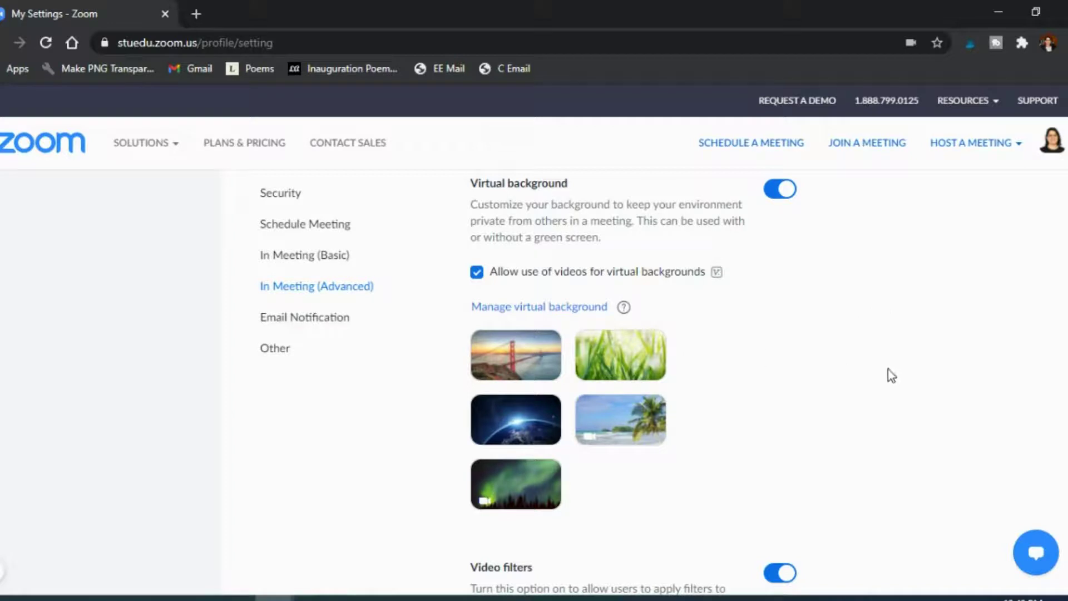
scroll(876, 389, "down", 10)
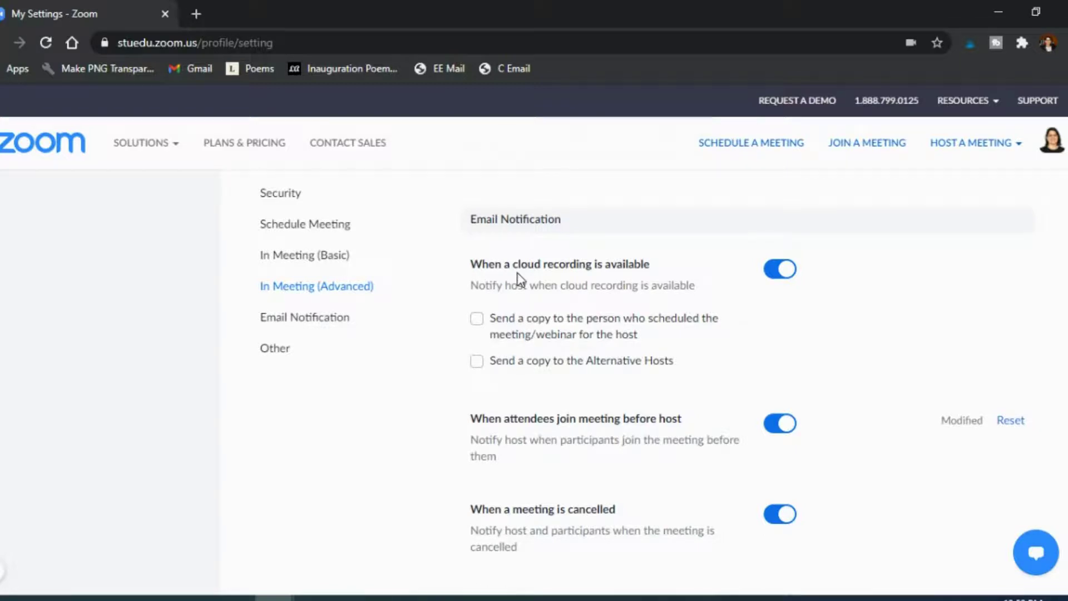
scroll(826, 349, "down", 1)
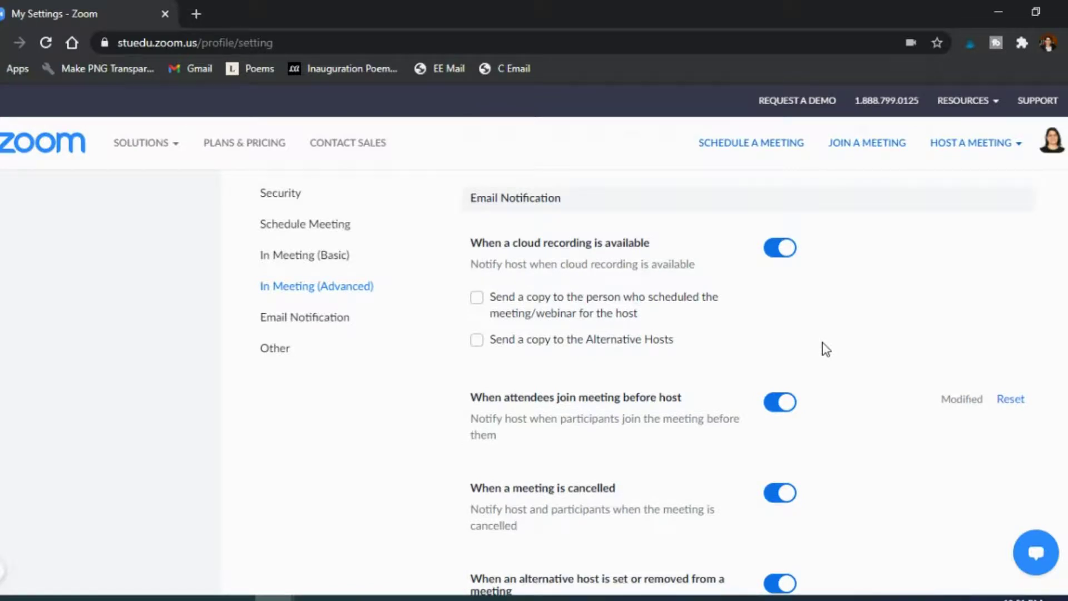
Open the list of upcoming meetings and start scheduling a new meeting.
scroll(43, 251, "up", 3)
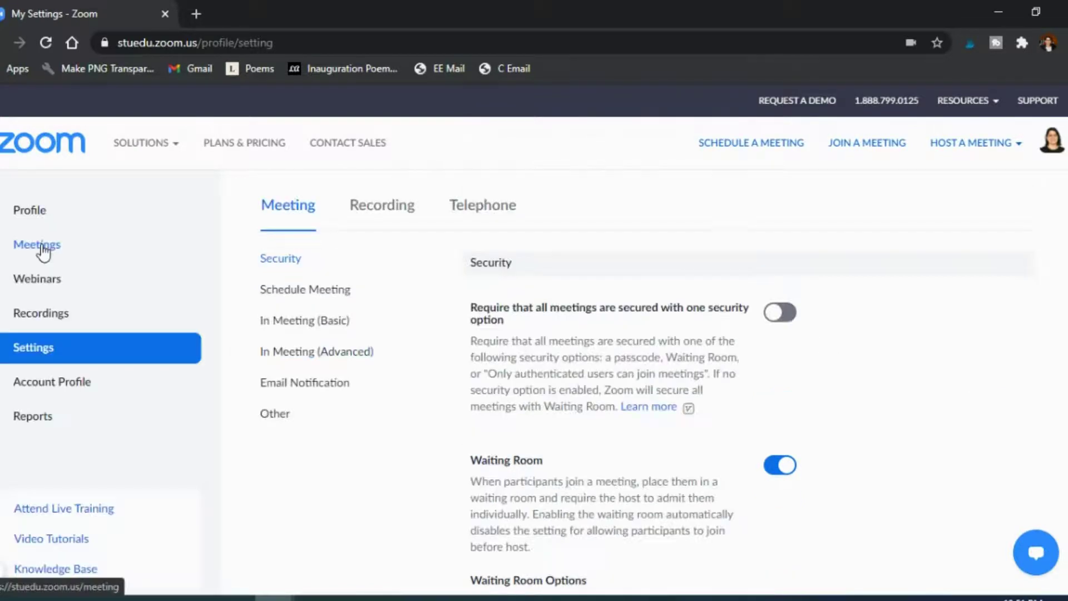
left_click(43, 250)
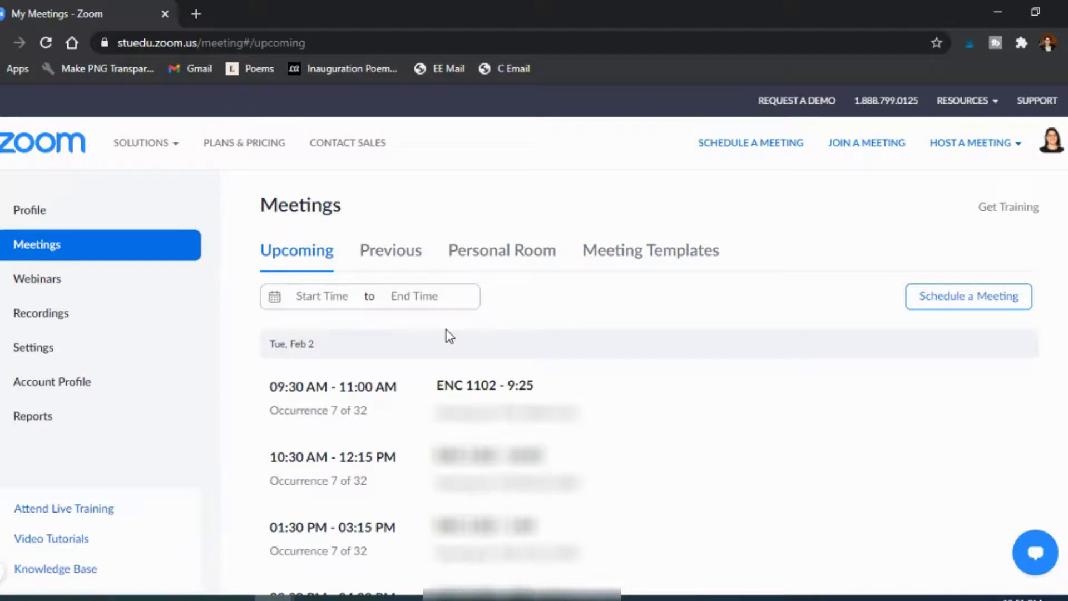
mouse_move(290, 418)
left_click(957, 294)
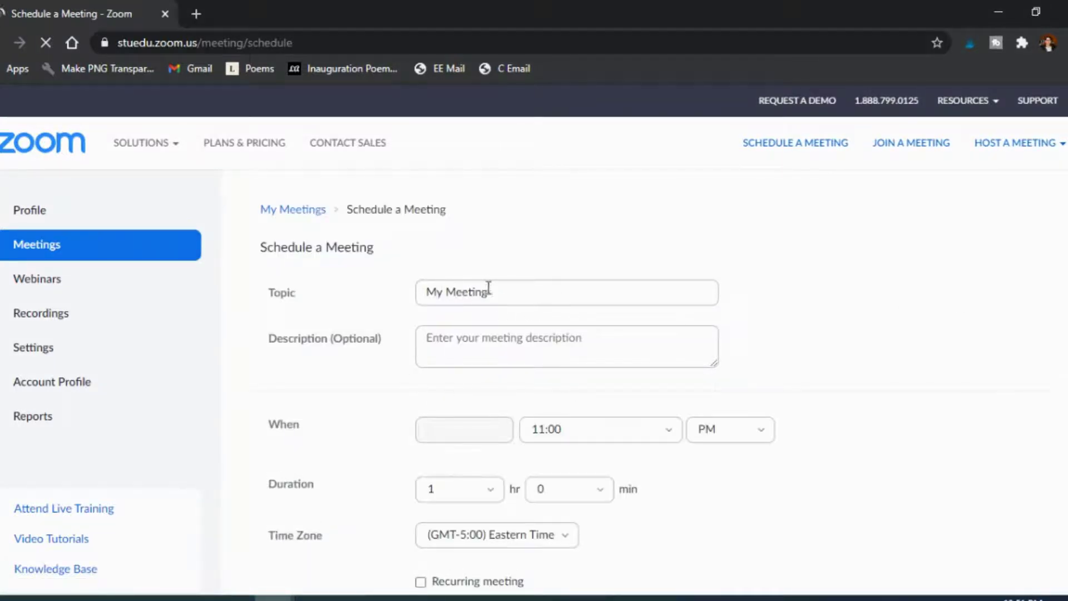
Make the new meeting recurring with weekly recurrence, and add Monday and Wednesday to its days.
left_click(509, 295)
scroll(574, 309, "down", 1)
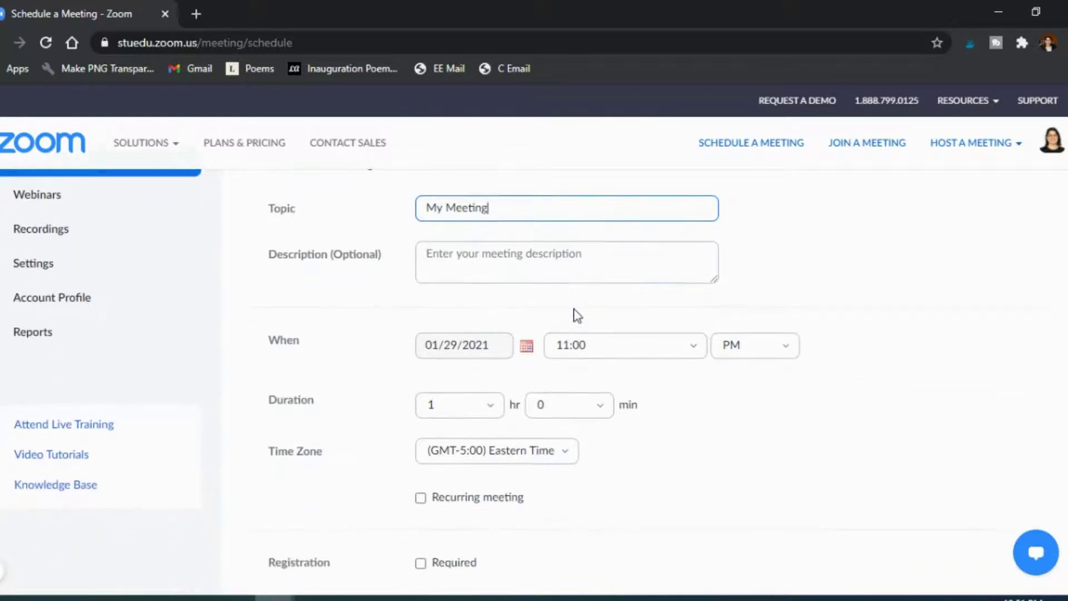
scroll(497, 291, "down", 1)
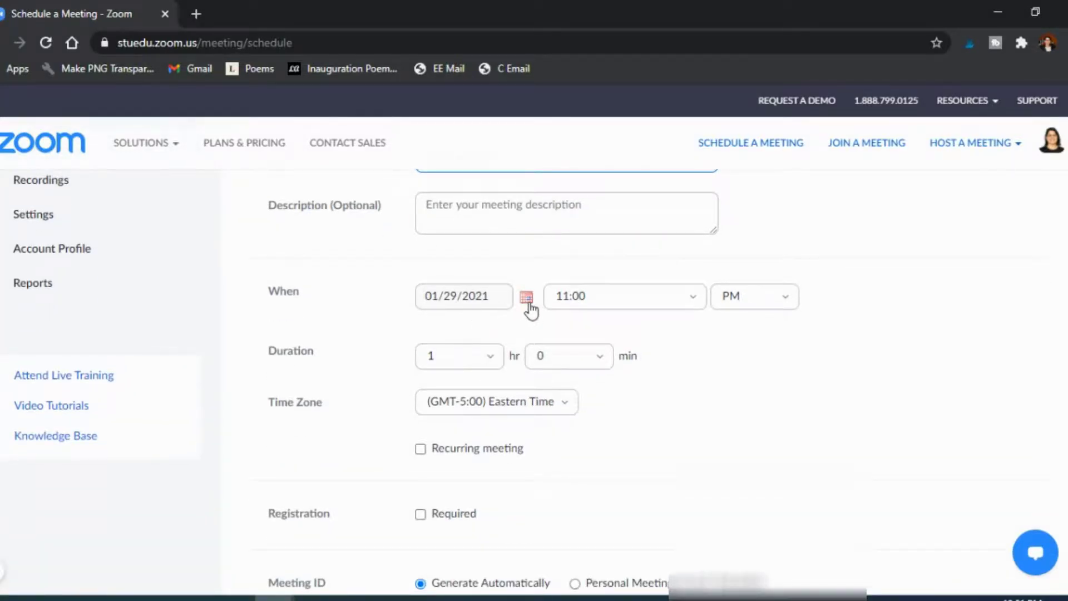
scroll(530, 310, "down", 1)
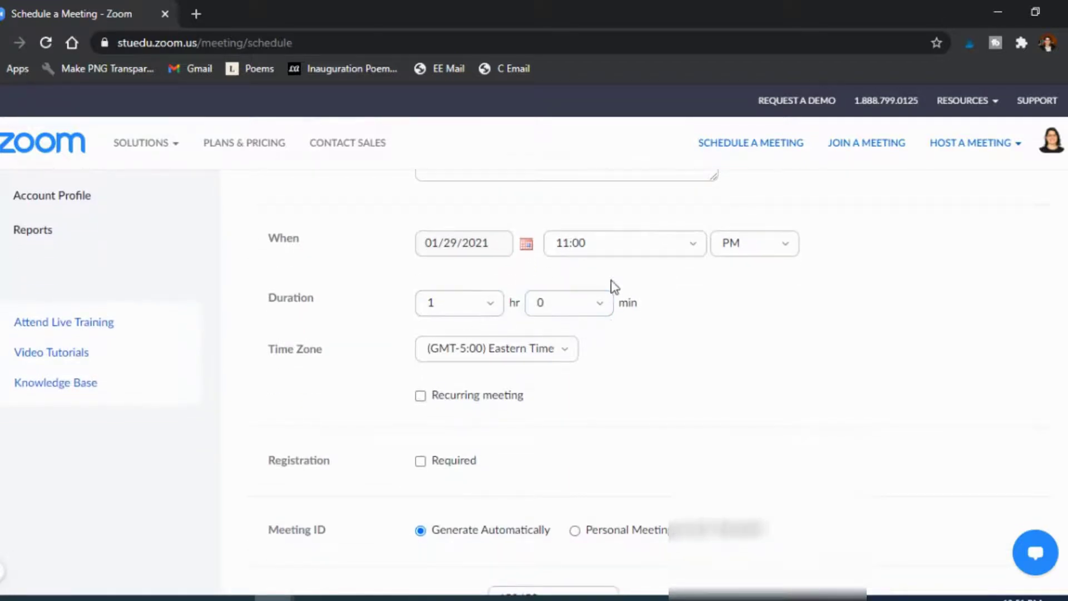
left_click(421, 396)
scroll(422, 400, "down", 2)
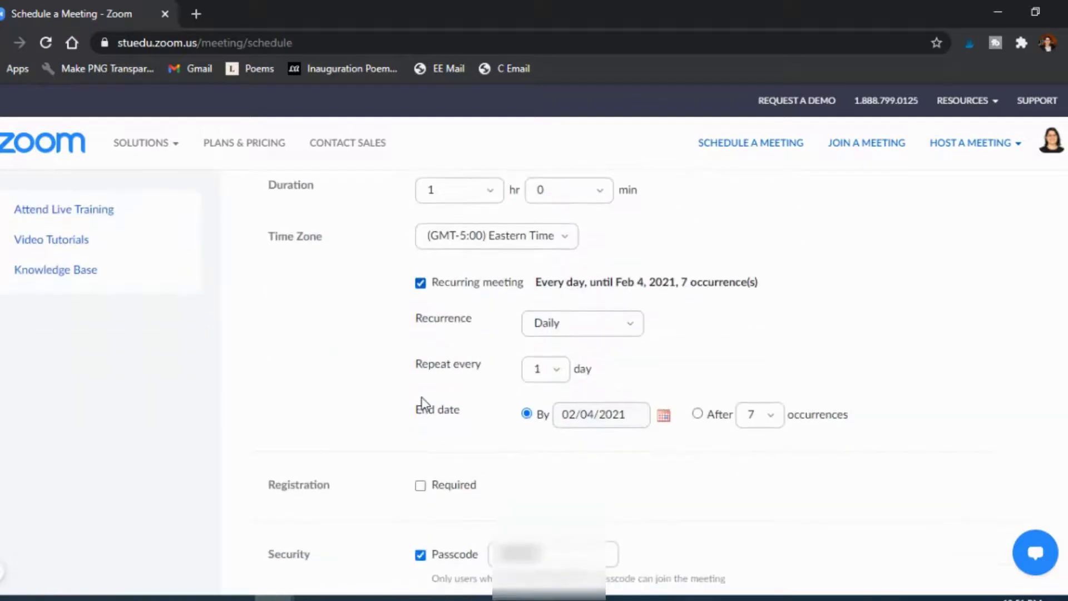
scroll(529, 346, "down", 1)
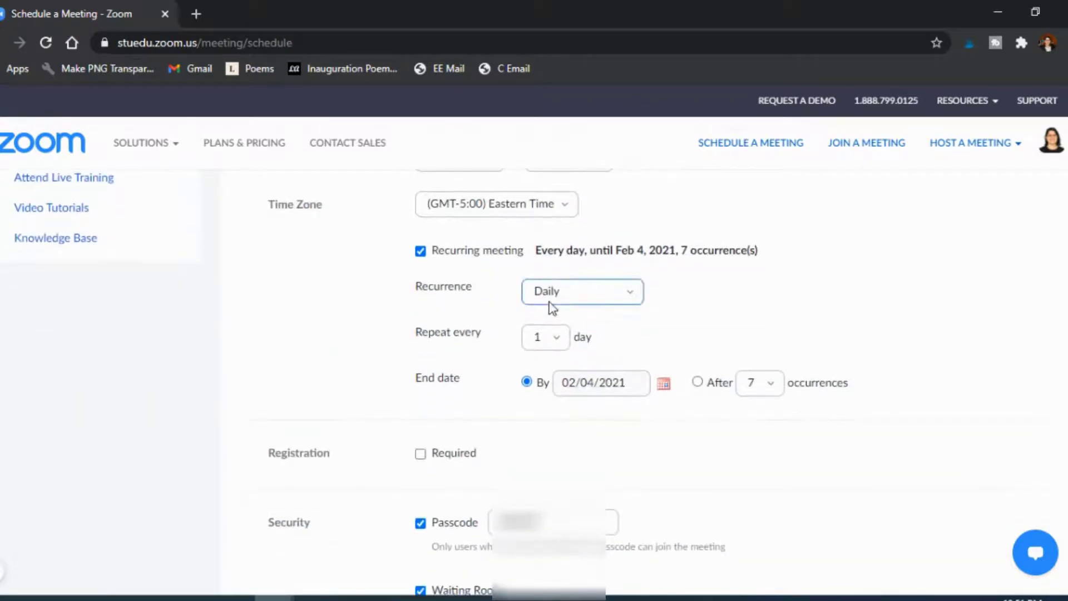
left_click(552, 303)
left_click(551, 354)
scroll(549, 358, "down", 1)
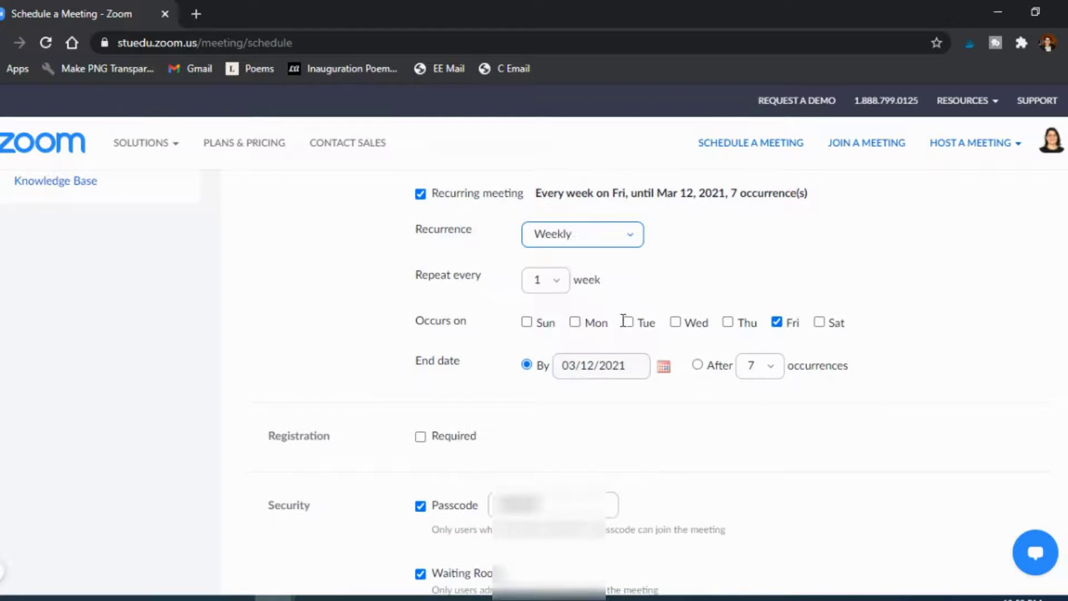
left_click(574, 323)
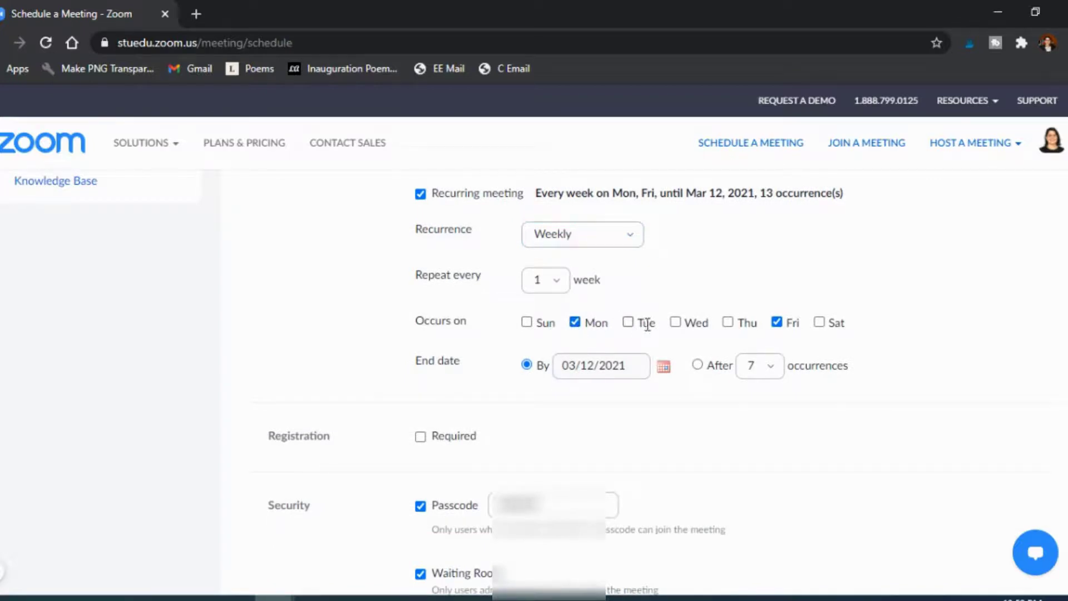
left_click(675, 323)
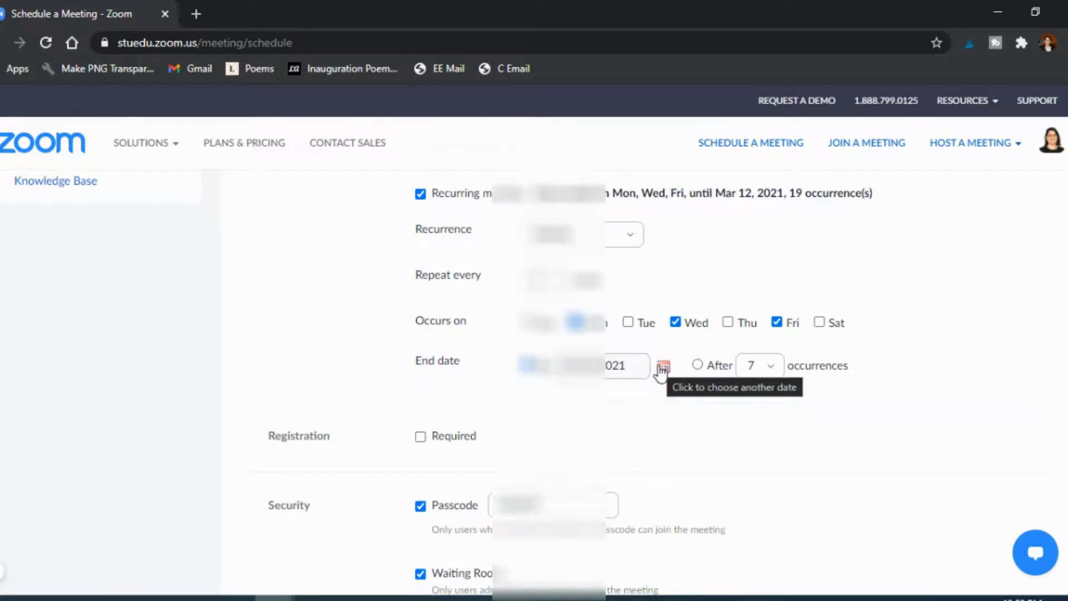
Review the new meeting's registration, security, video and audio settings, meeting options and alternative hosts.
scroll(660, 372, "down", 2)
scroll(608, 389, "down", 2)
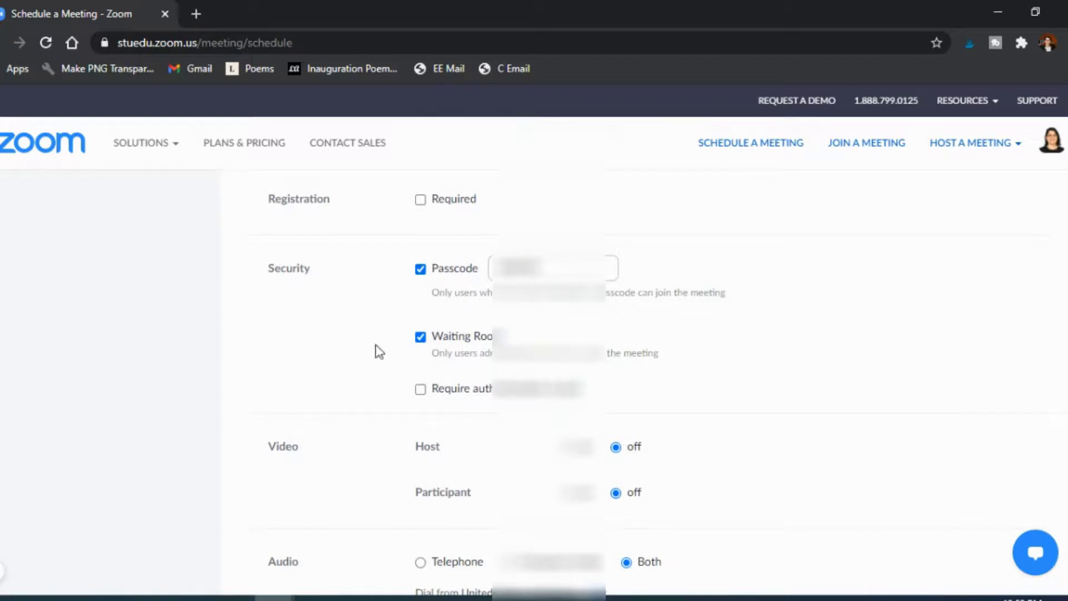
scroll(385, 366, "down", 3)
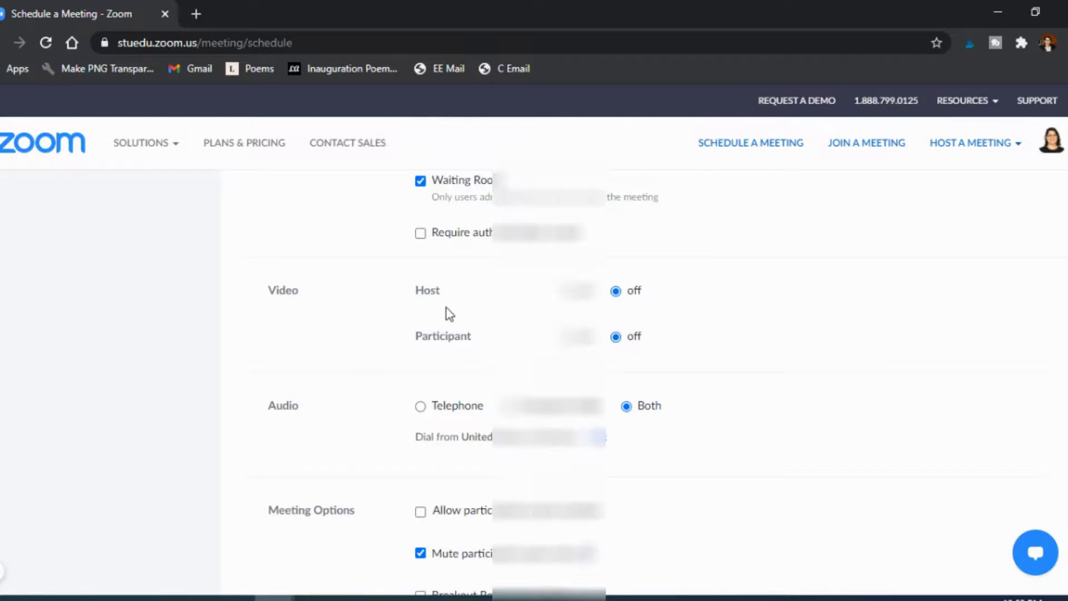
scroll(449, 314, "down", 2)
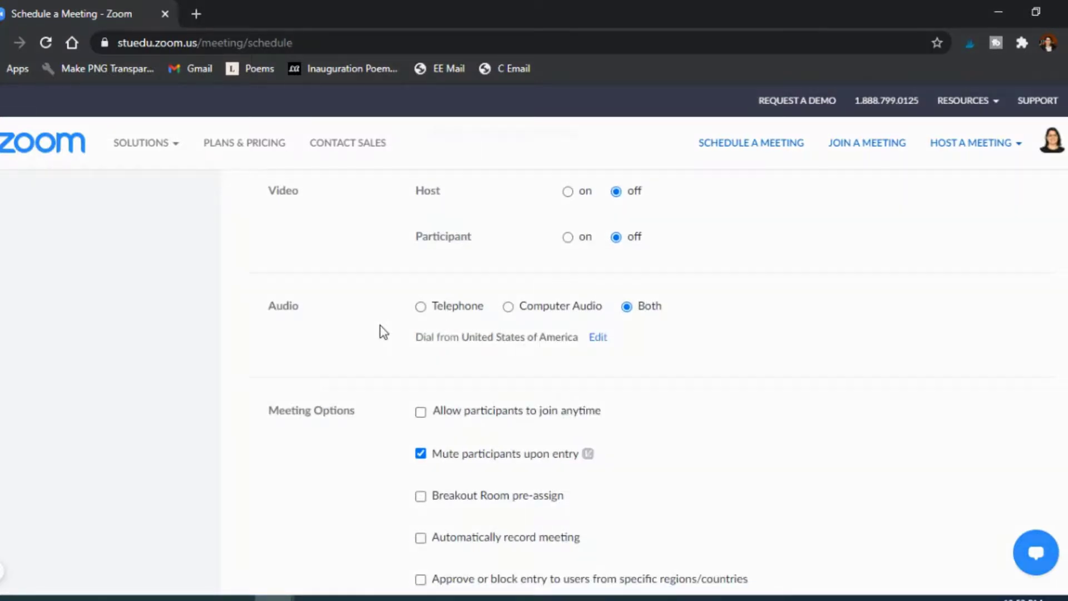
scroll(380, 327, "down", 2)
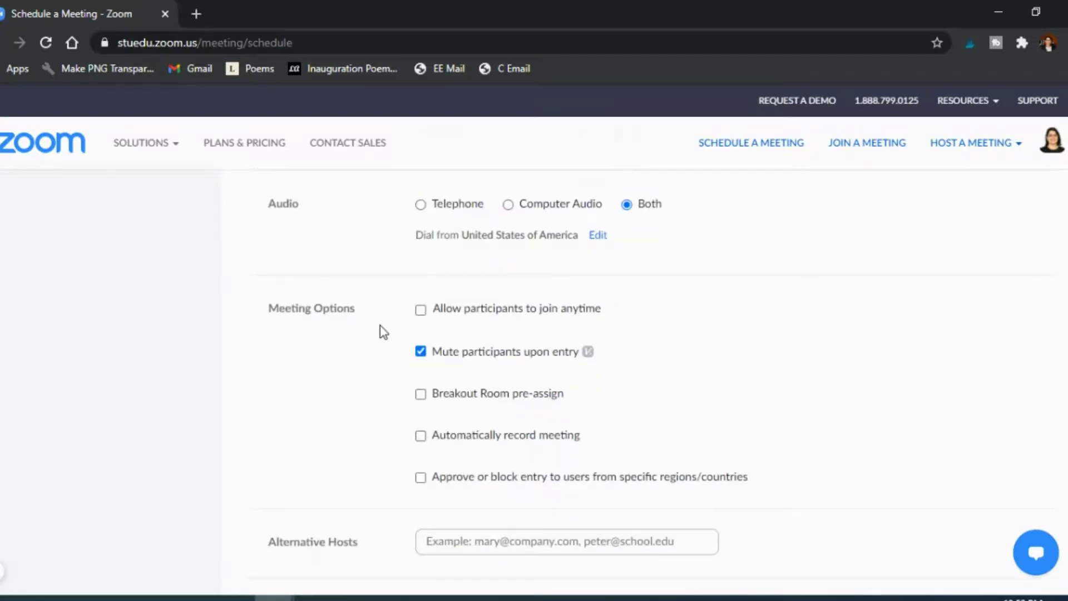
scroll(334, 331, "down", 1)
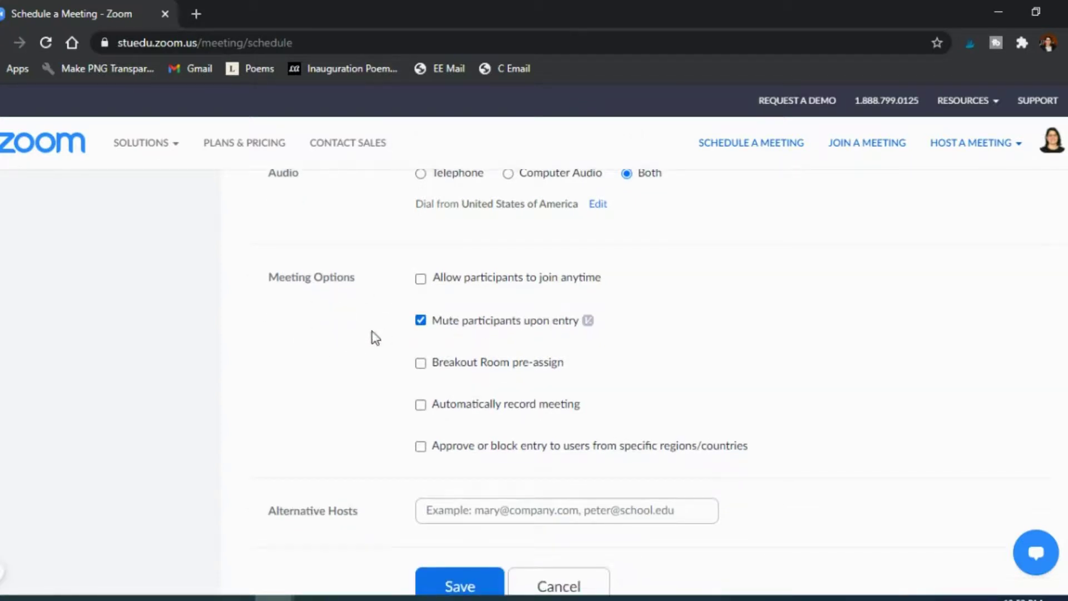
scroll(387, 365, "down", 2)
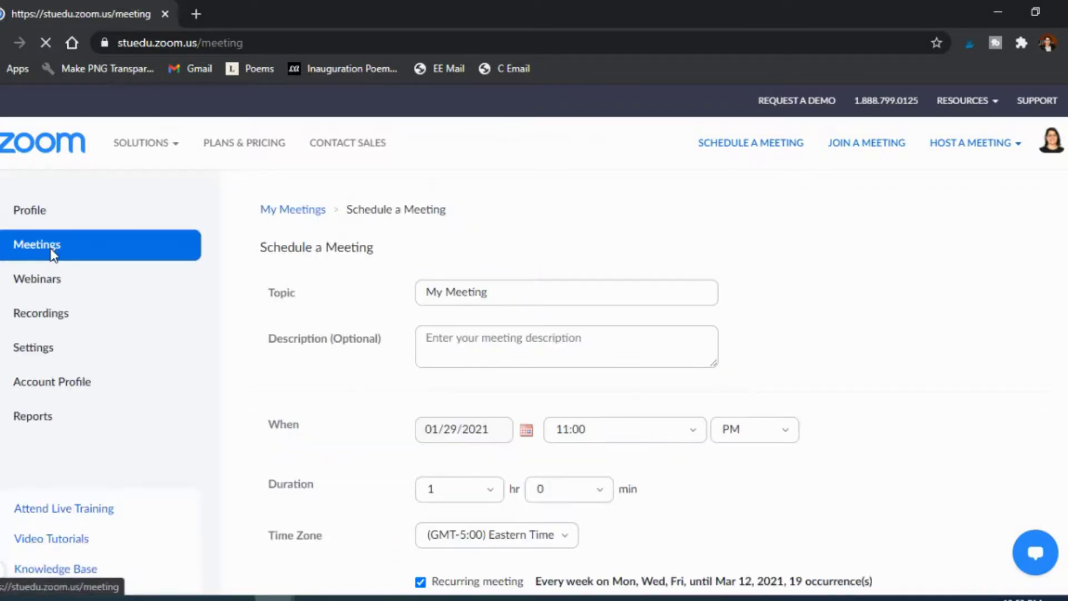
Leave the meeting scheduling form without saving and look through the list of upcoming meetings.
left_click(19, 248)
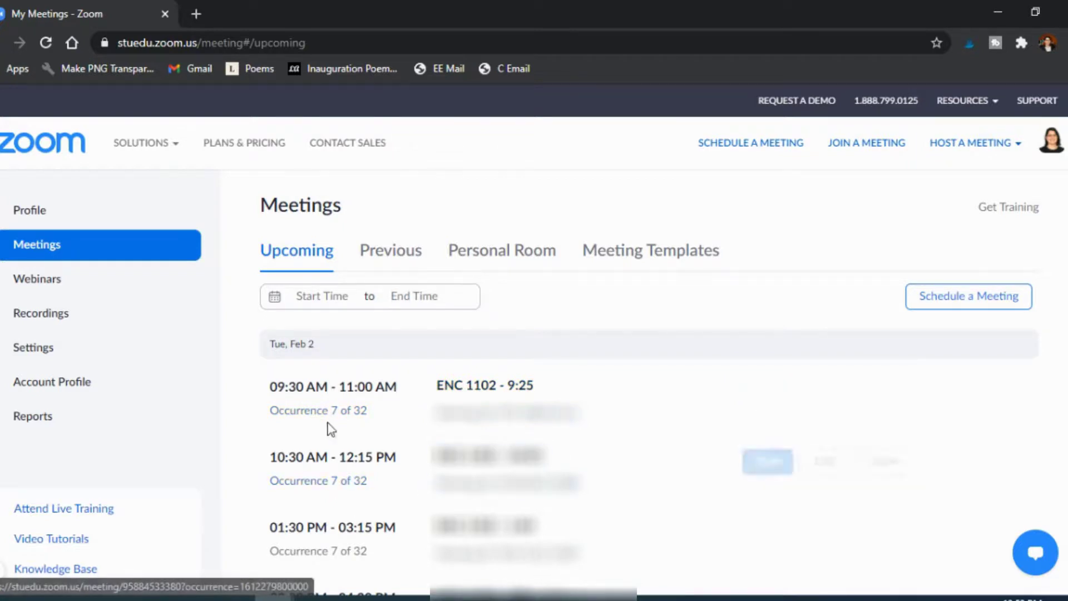
scroll(341, 405, "down", 1)
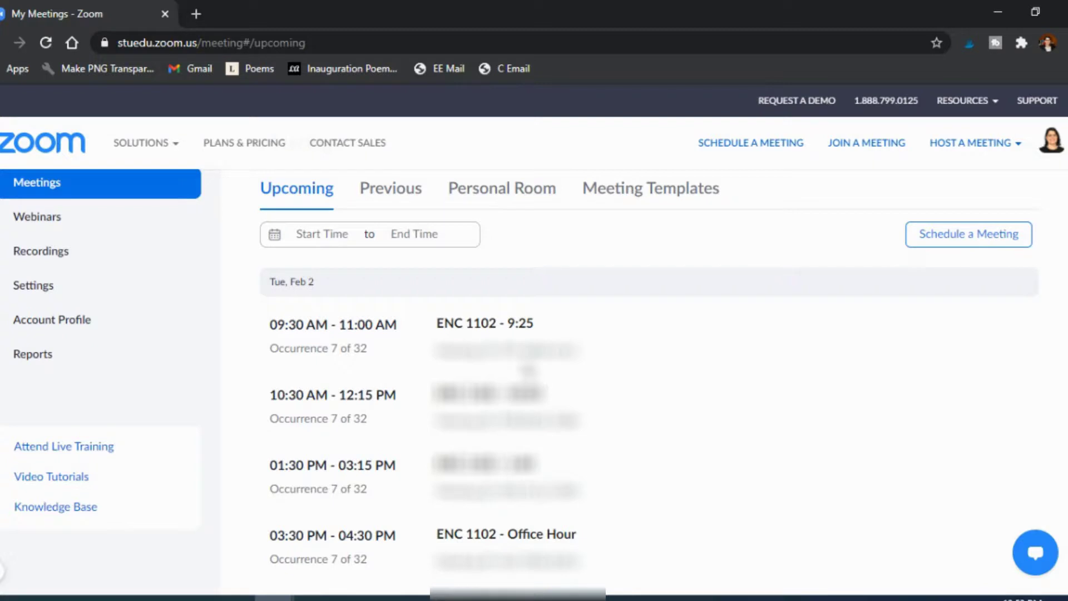
Open the cloud recordings, dismiss the Local Recordings hint and look through the list of recorded meetings.
left_click(35, 255)
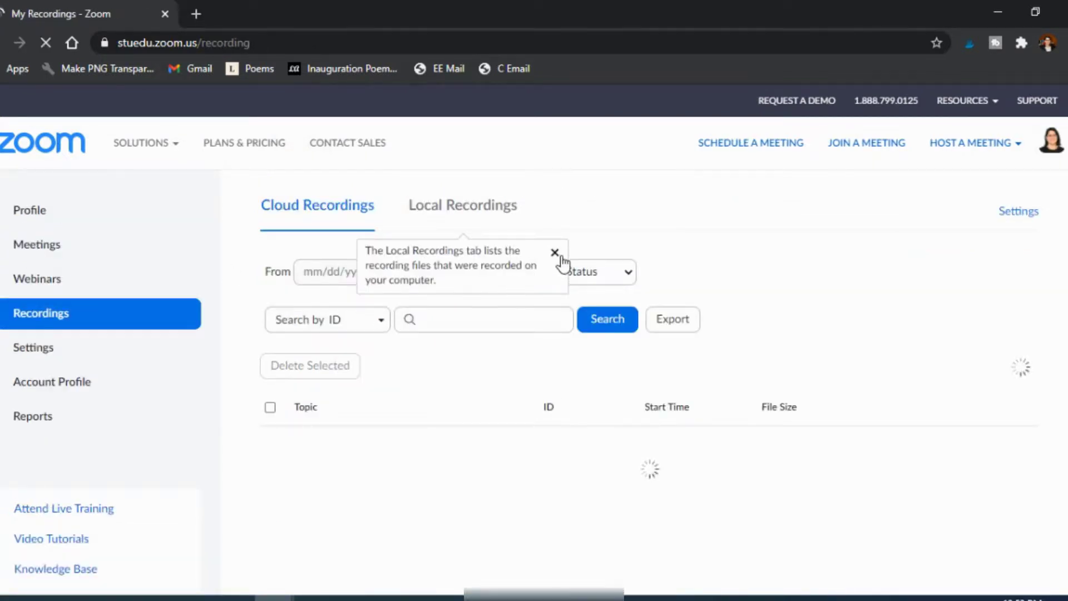
left_click(554, 253)
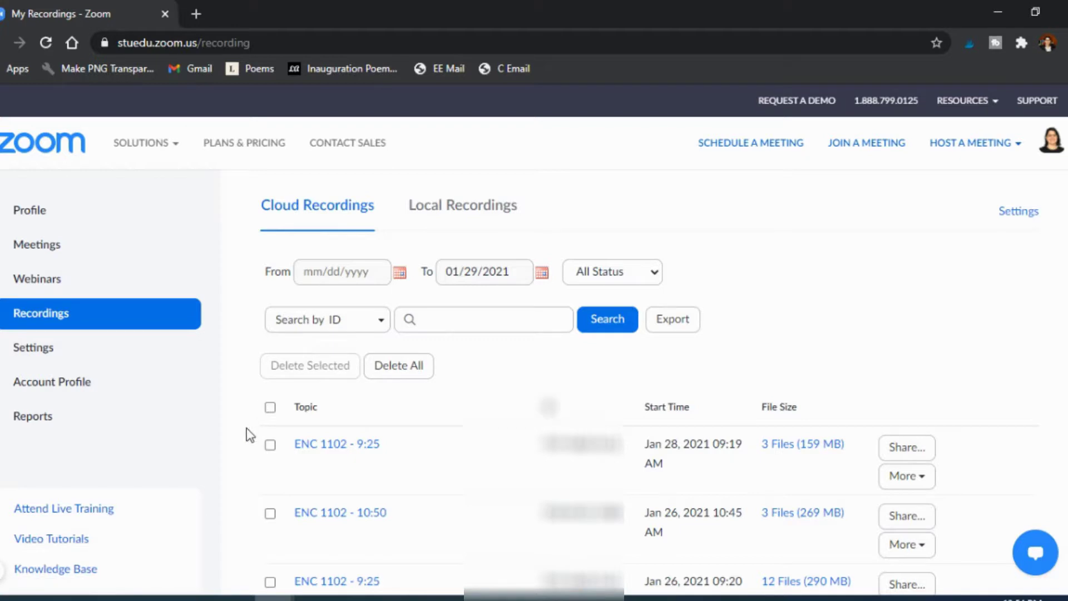
scroll(250, 434, "down", 1)
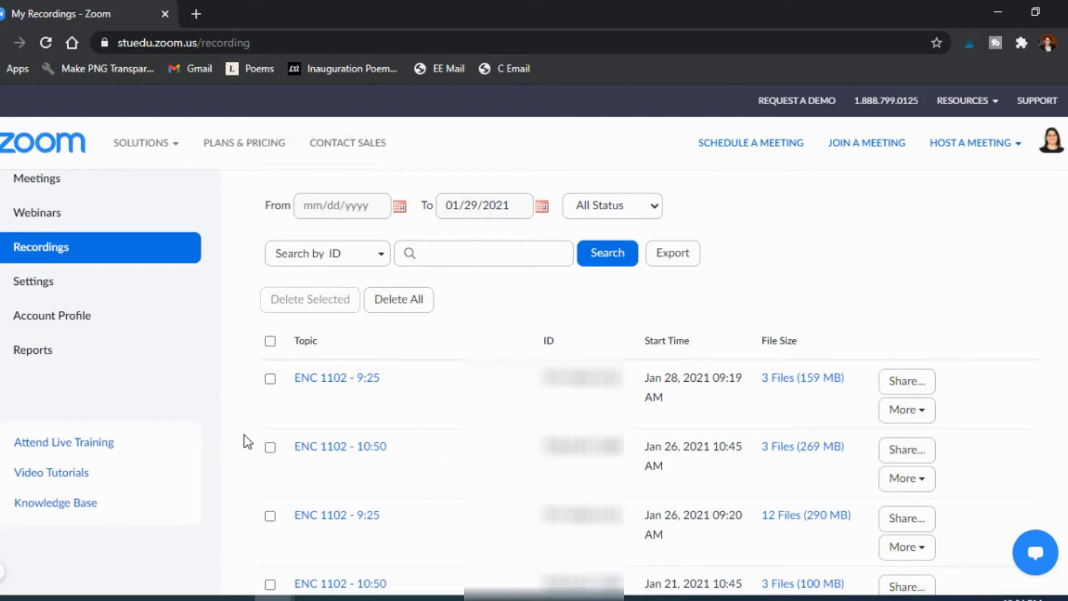
Examine the files of the Jan 28, 2021 ENC 1102 - 9:25 recording, then return to the recordings list.
left_click(343, 383)
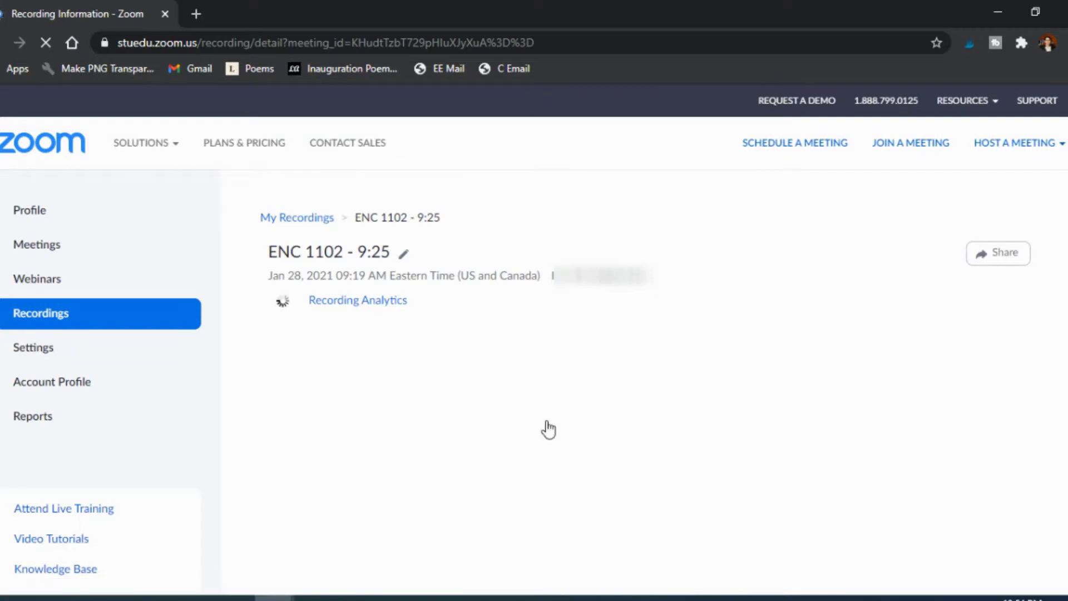
scroll(547, 426, "down", 1)
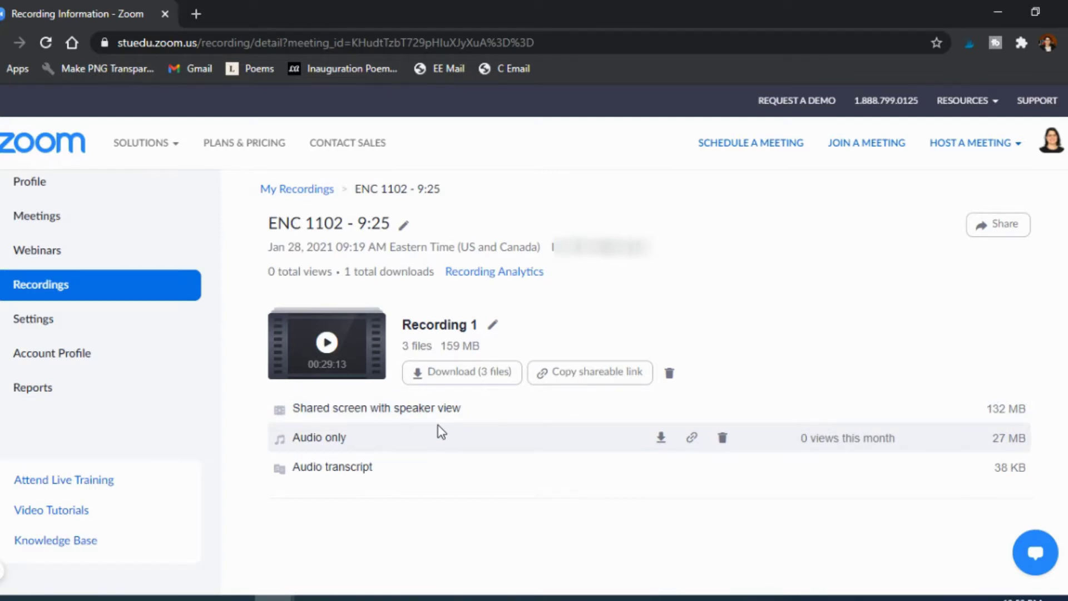
left_click(40, 287)
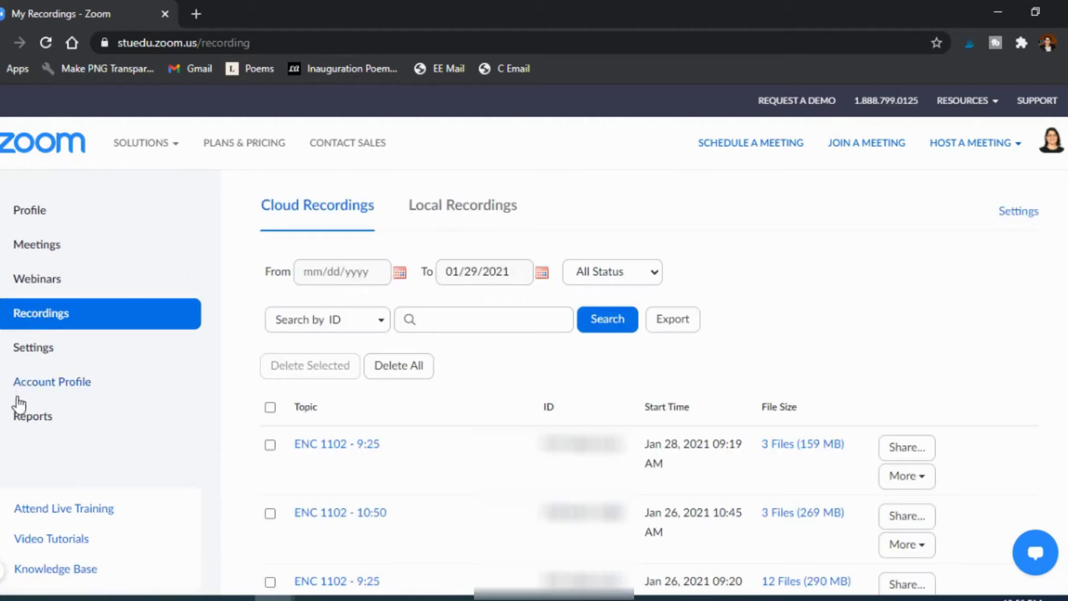
Open the usage report of past meetings and bring its duration and participants columns into view.
left_click(20, 421)
left_click(305, 284)
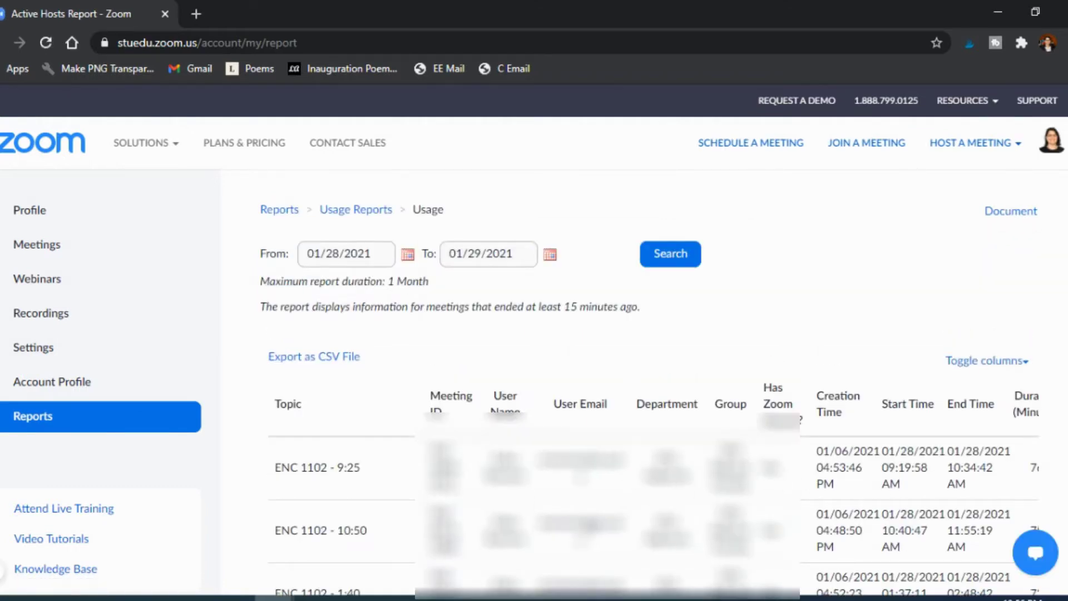
scroll(640, 484, "right", 3)
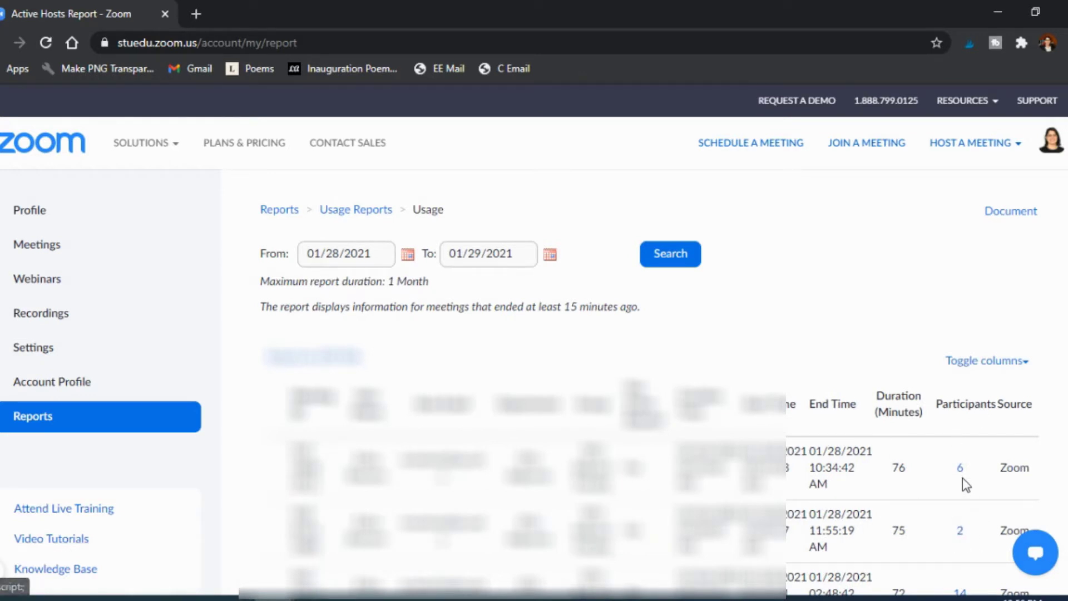
Review the participant list of the ENC 1102 - 9:25 meeting, including attendance duration, guest status and recording consent, and close it.
left_click(961, 470)
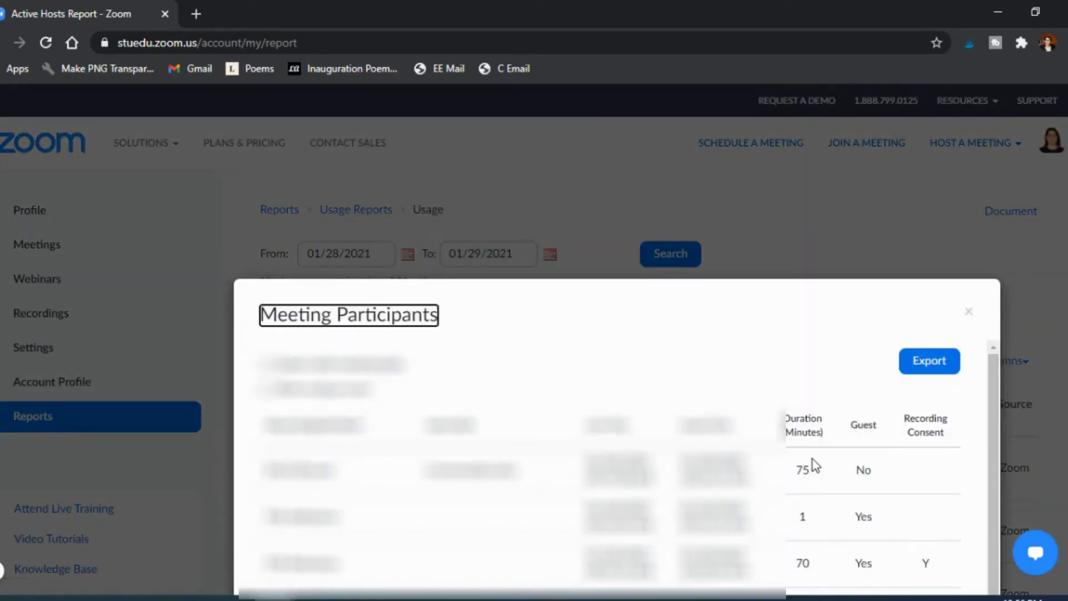
scroll(631, 464, "down", 3)
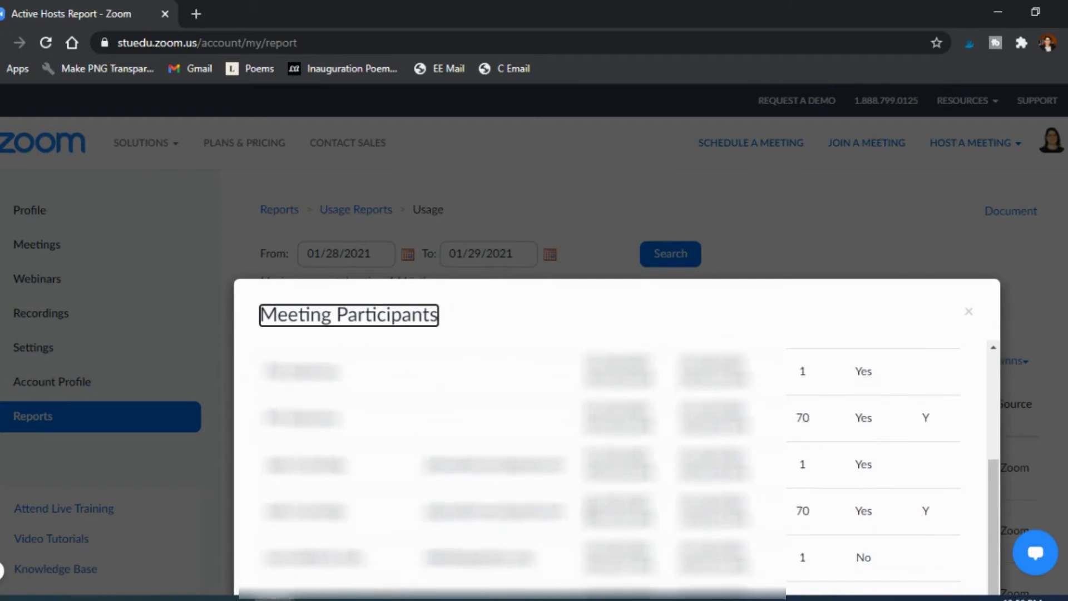
scroll(631, 465, "up", 3)
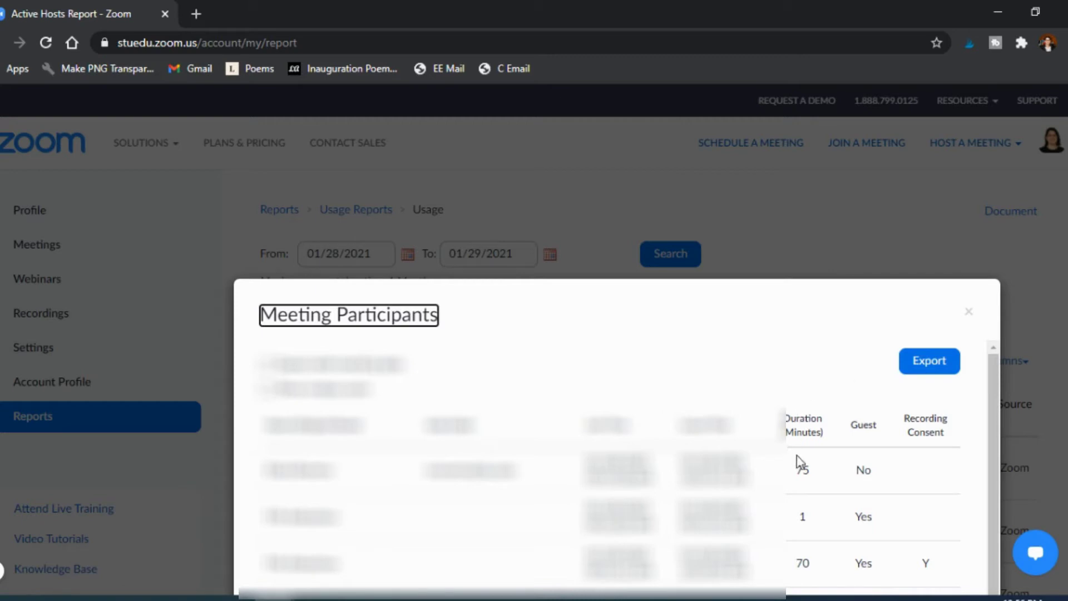
scroll(801, 468, "down", 1)
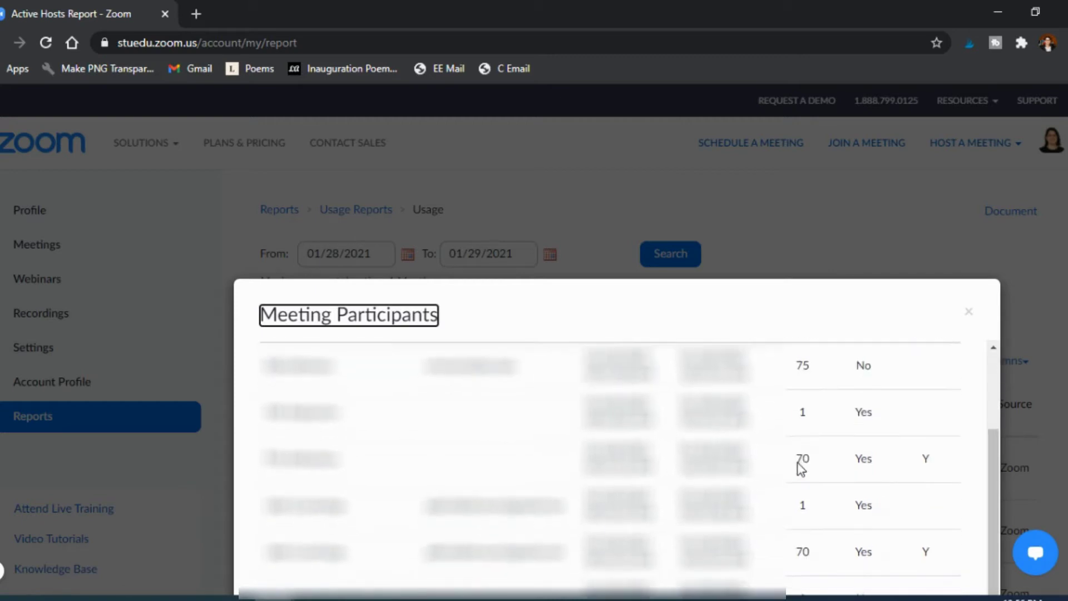
scroll(801, 469, "down", 1)
scroll(804, 420, "up", 3)
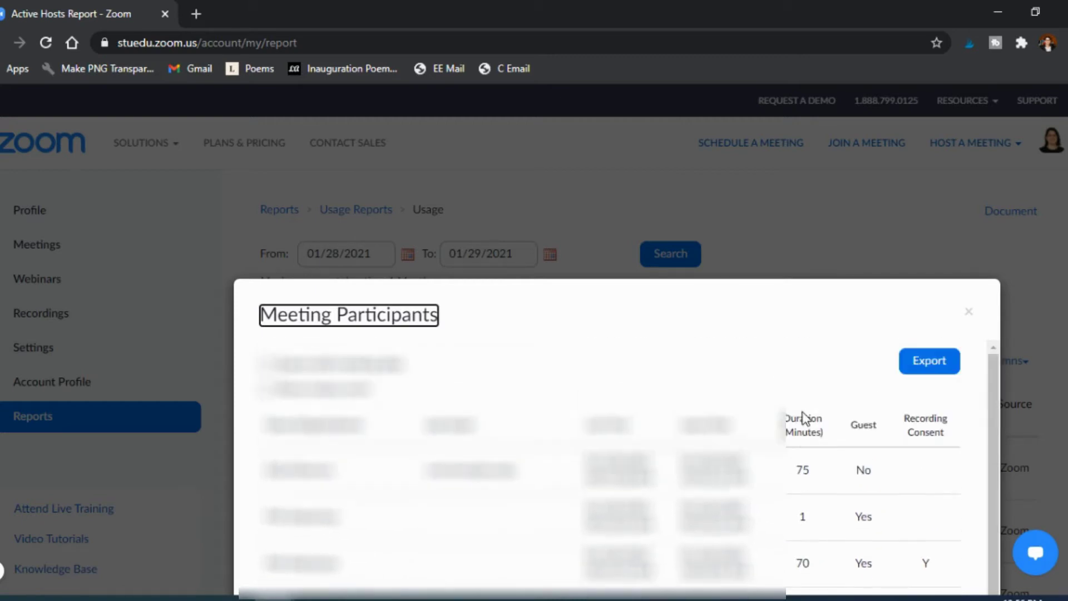
scroll(805, 420, "down", 1)
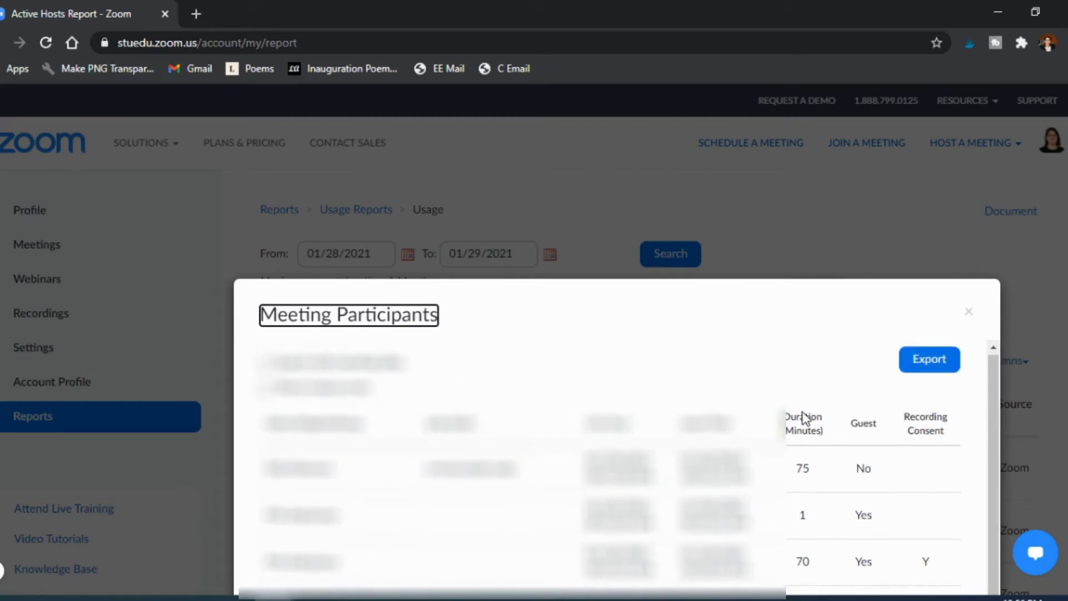
left_click(968, 313)
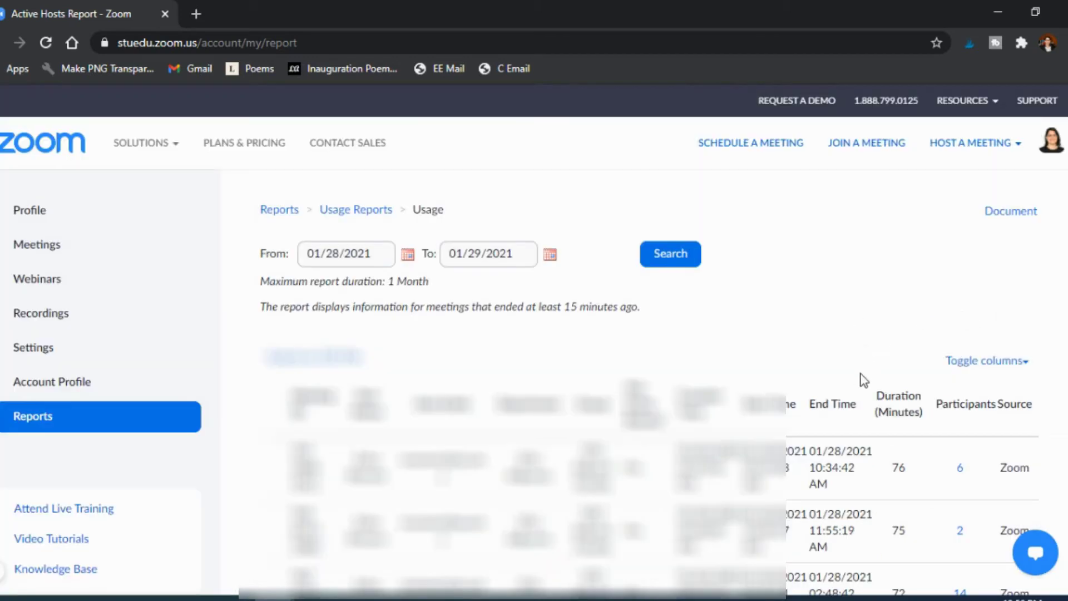